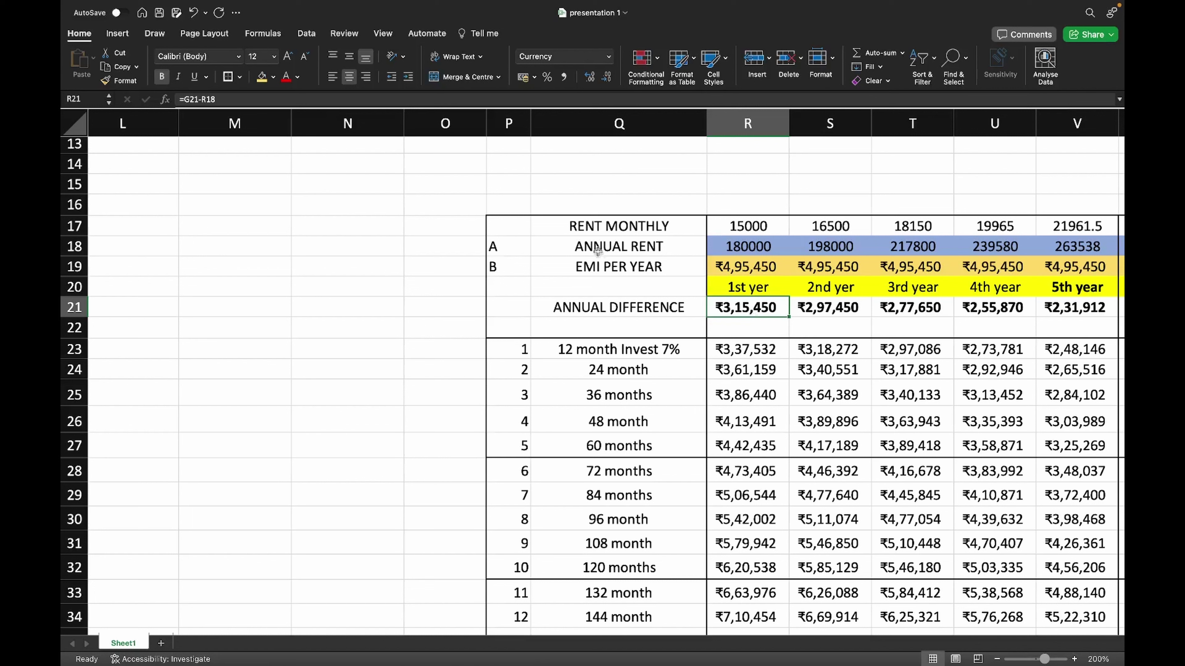
- Examine the first-year annual rent, EMI per year and annual difference cells, including their formulas
{"action": "left_click", "coordinate": [499, 247]}
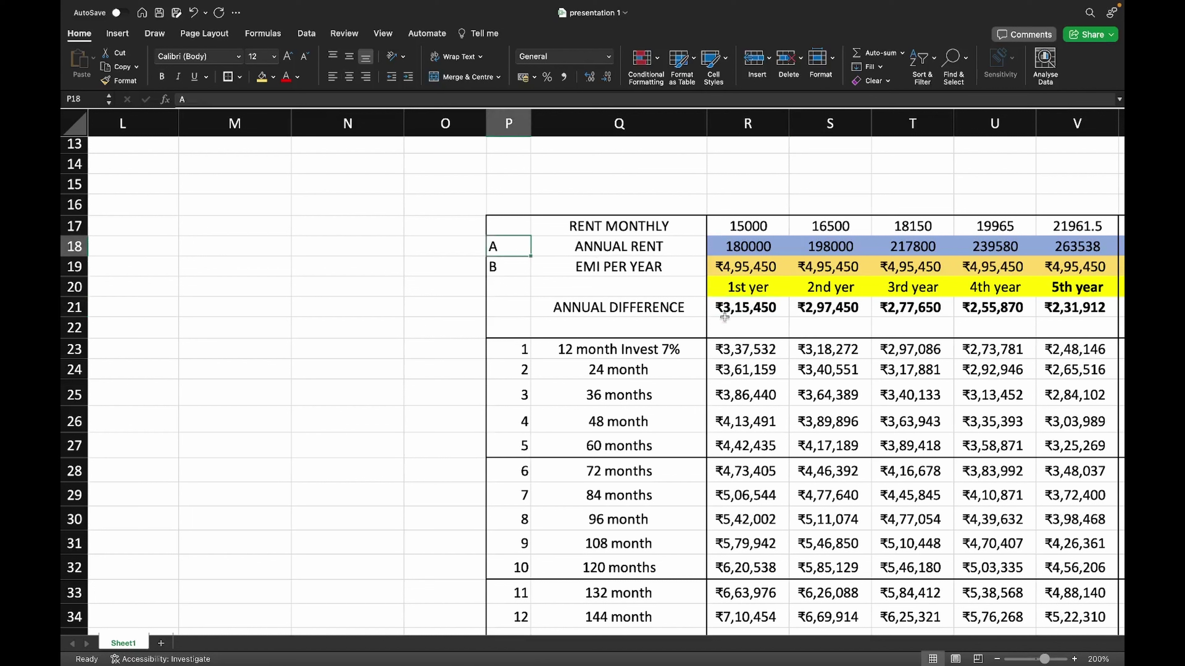
{"action": "left_click", "coordinate": [760, 310]}
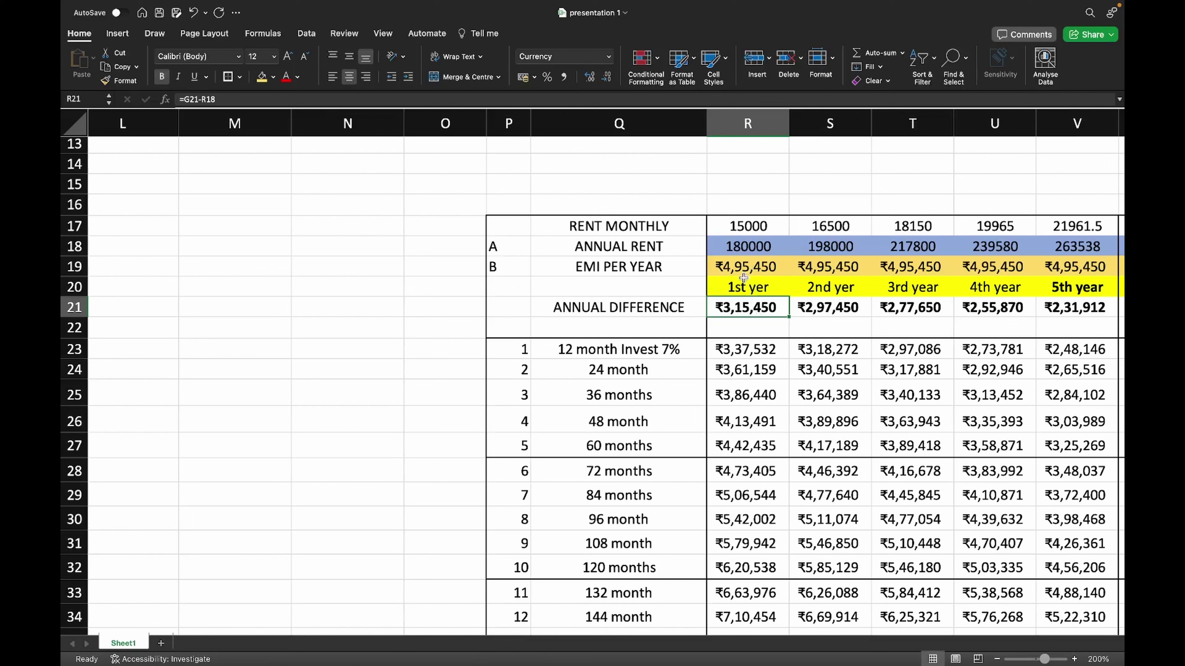
{"action": "left_click", "coordinate": [747, 268]}
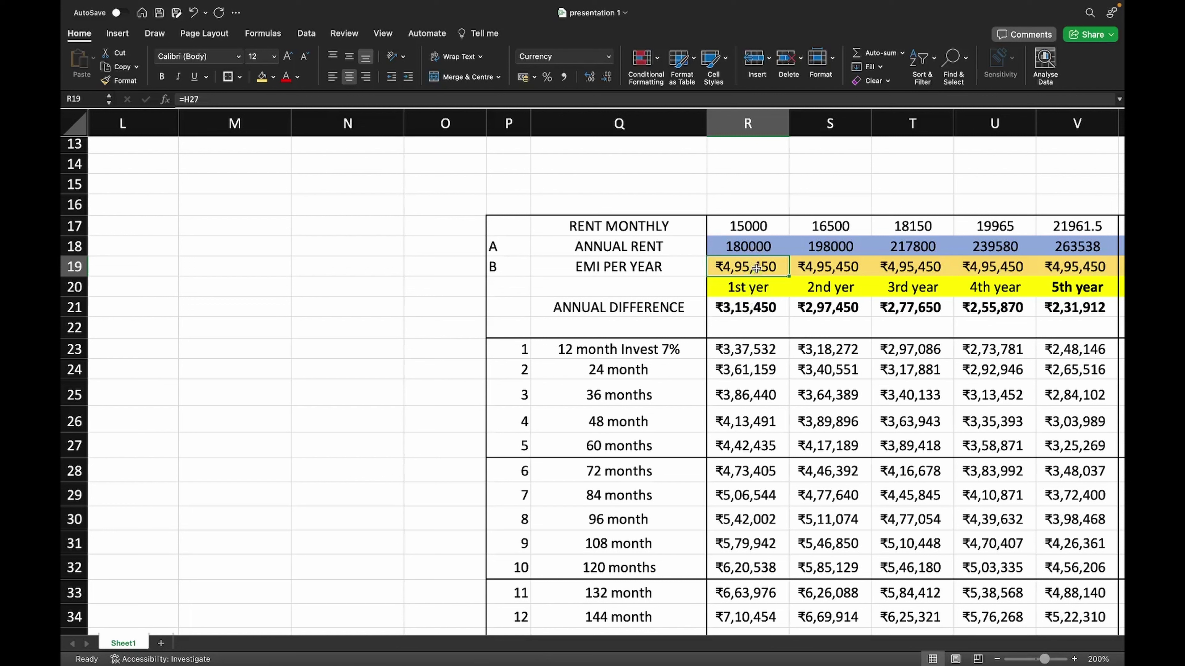
{"action": "left_click", "coordinate": [760, 248]}
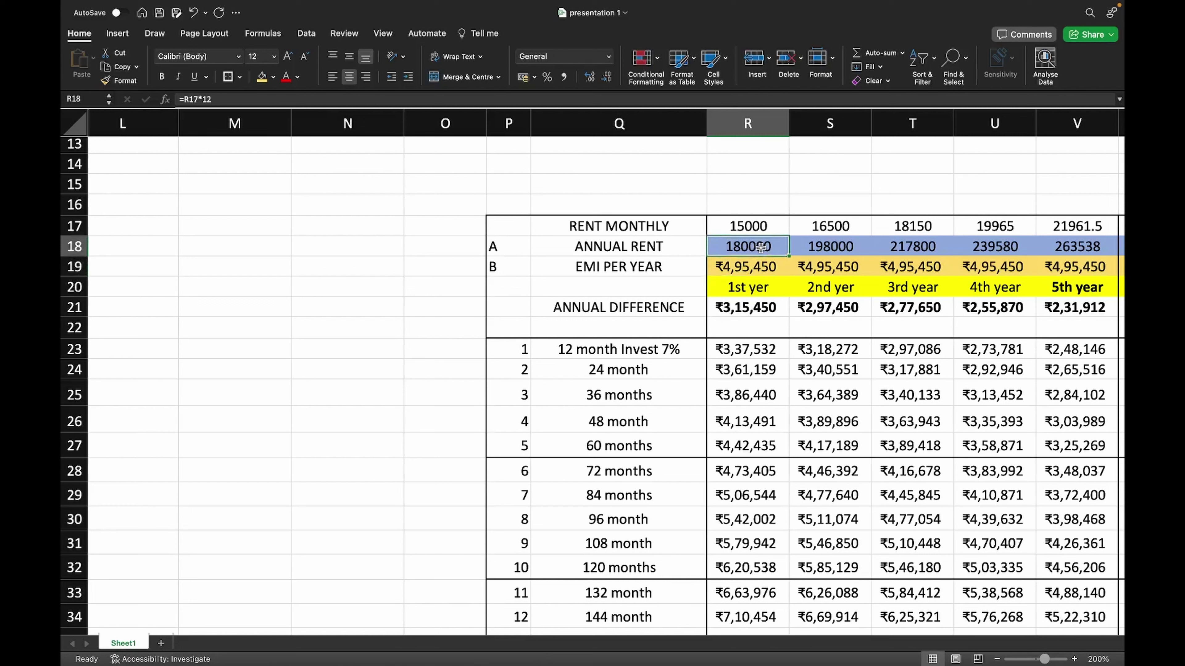
{"action": "left_click", "coordinate": [746, 265]}
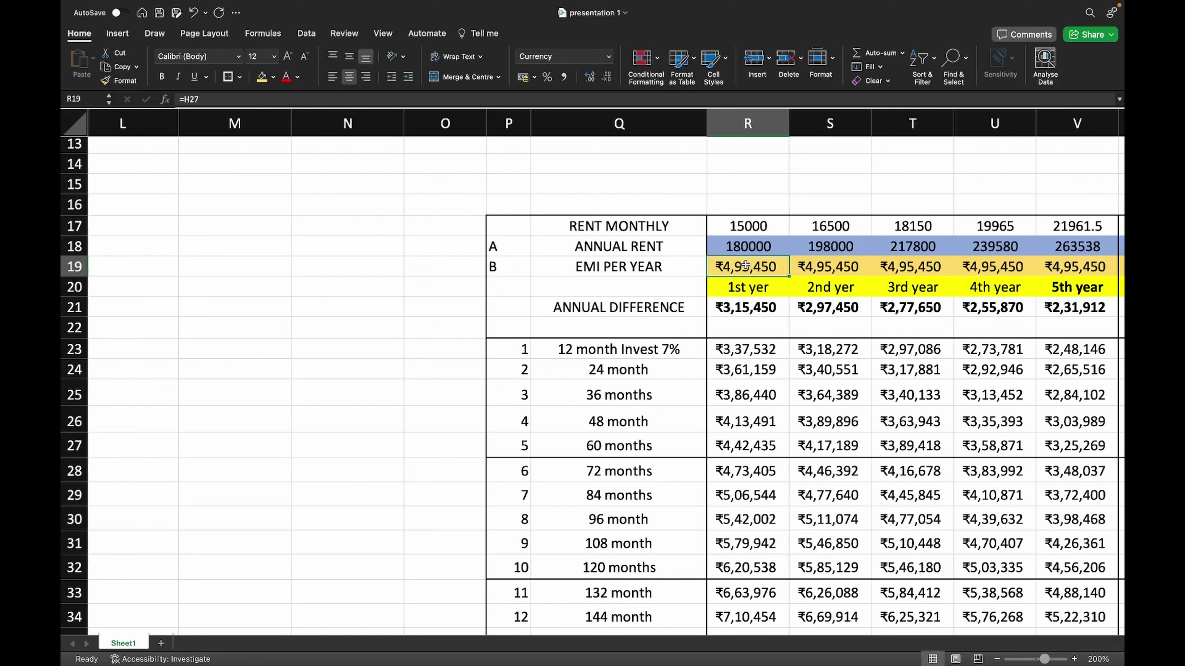
{"action": "left_click", "coordinate": [741, 311]}
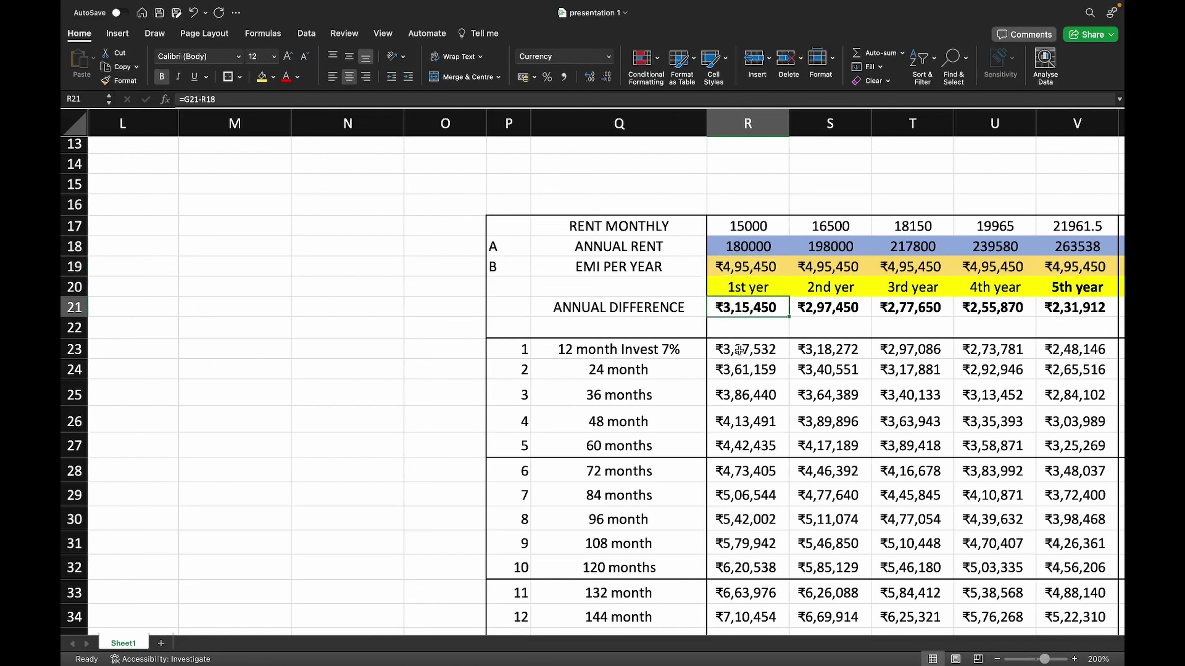
- Follow the first-year difference invested at 7% down to its 240-month value in R42
{"action": "scroll", "coordinate": [739, 349], "scroll_direction": "down", "scroll_amount": 5}
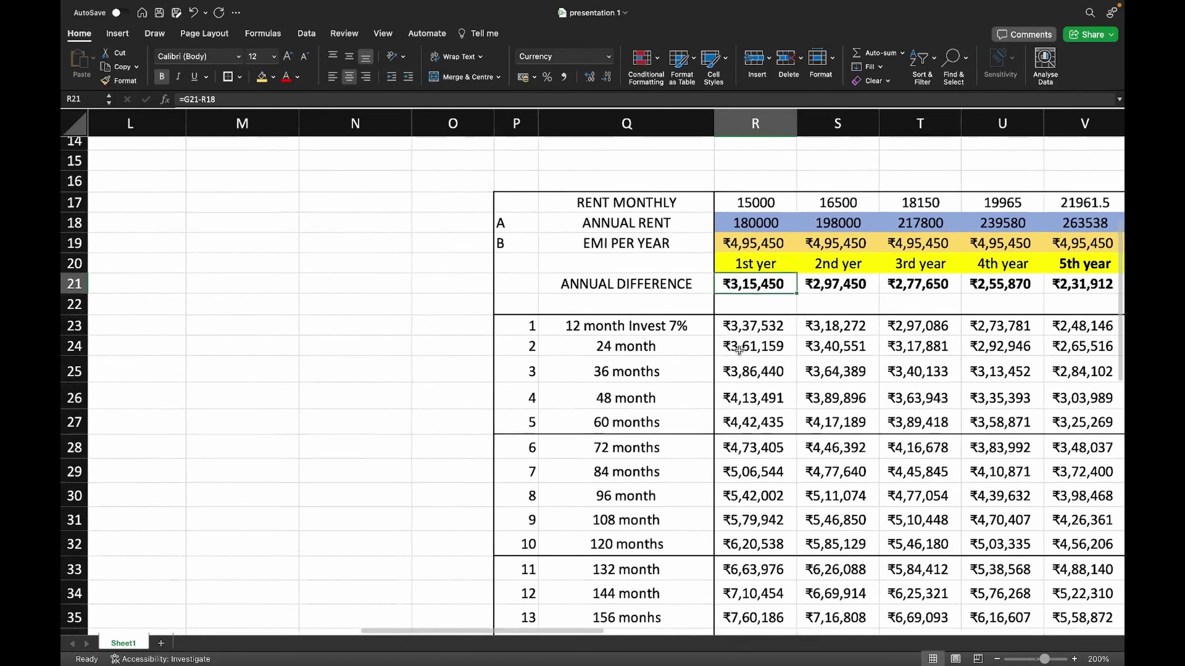
{"action": "scroll", "coordinate": [738, 350], "scroll_direction": "down", "scroll_amount": 2}
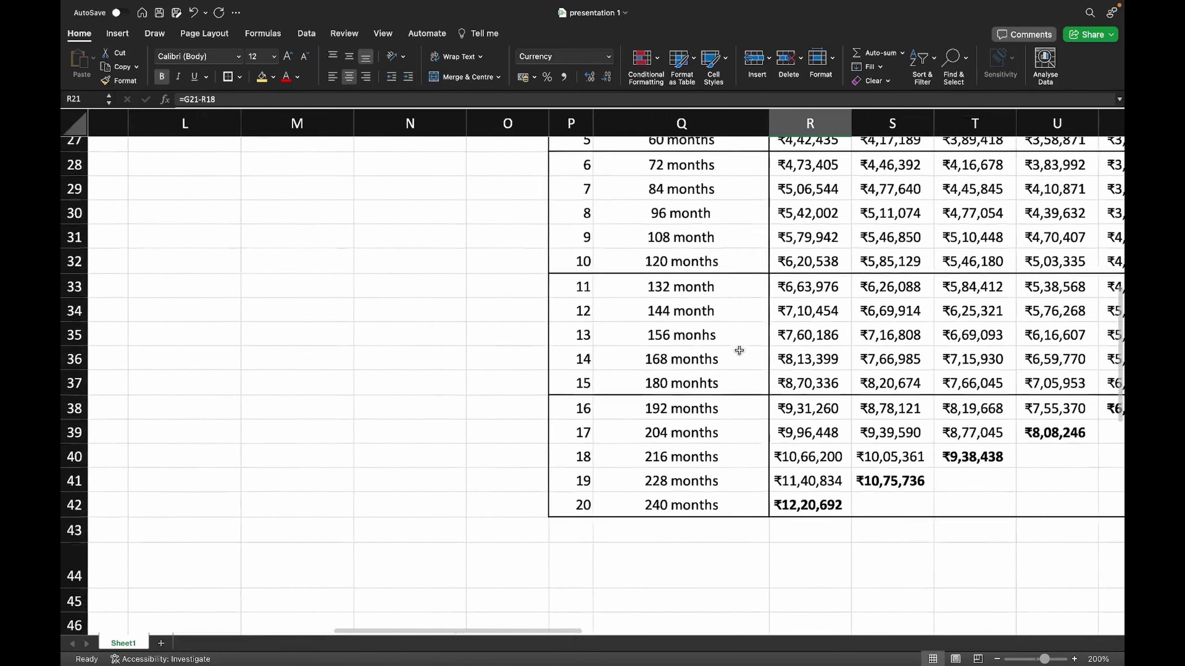
{"action": "left_click", "coordinate": [794, 505]}
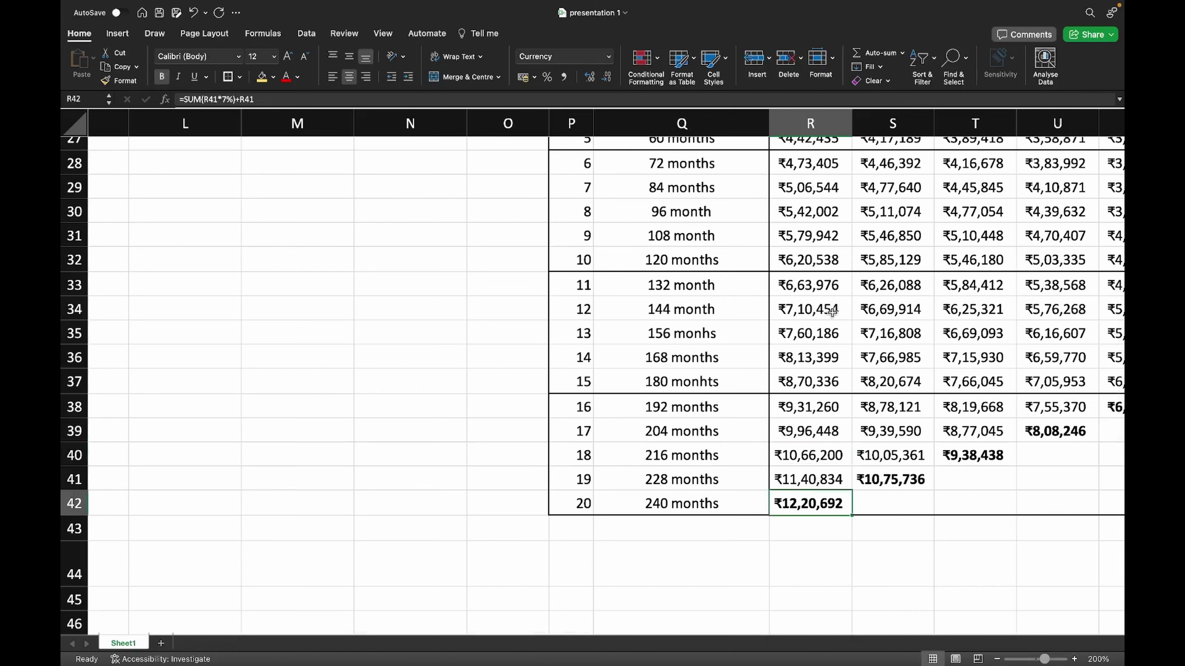
- Review the EMI per year across the first five years
{"action": "scroll", "coordinate": [835, 308], "scroll_direction": "up", "scroll_amount": 5}
{"action": "scroll", "coordinate": [825, 312], "scroll_direction": "up", "scroll_amount": 1}
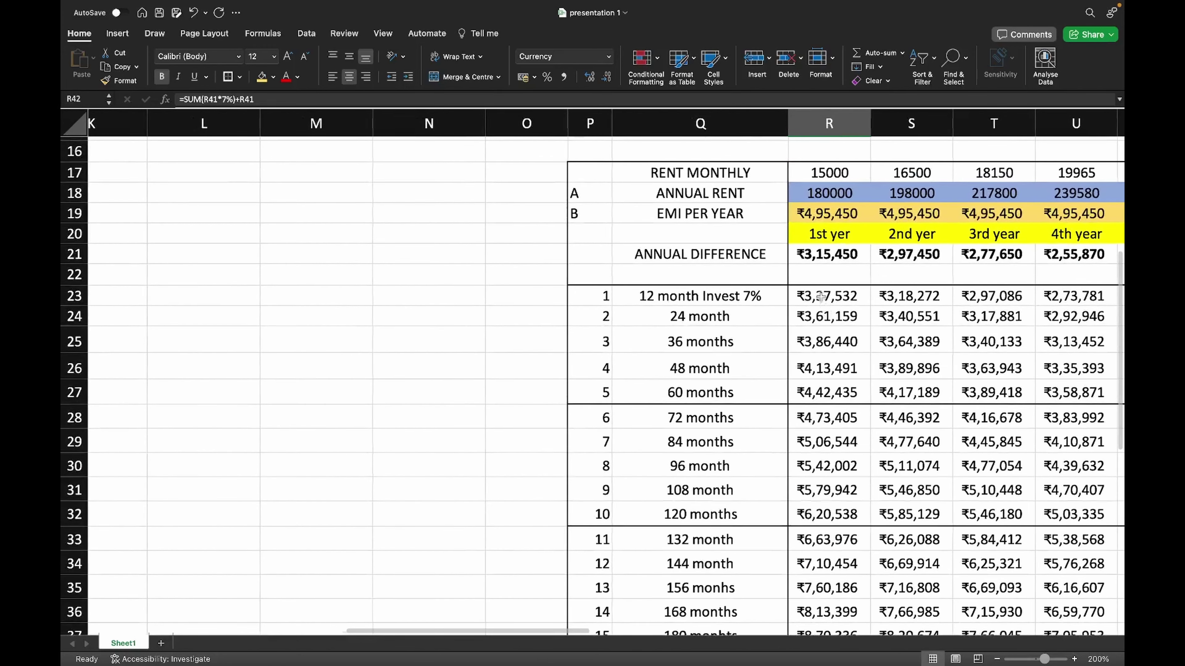
{"action": "left_click", "coordinate": [835, 223]}
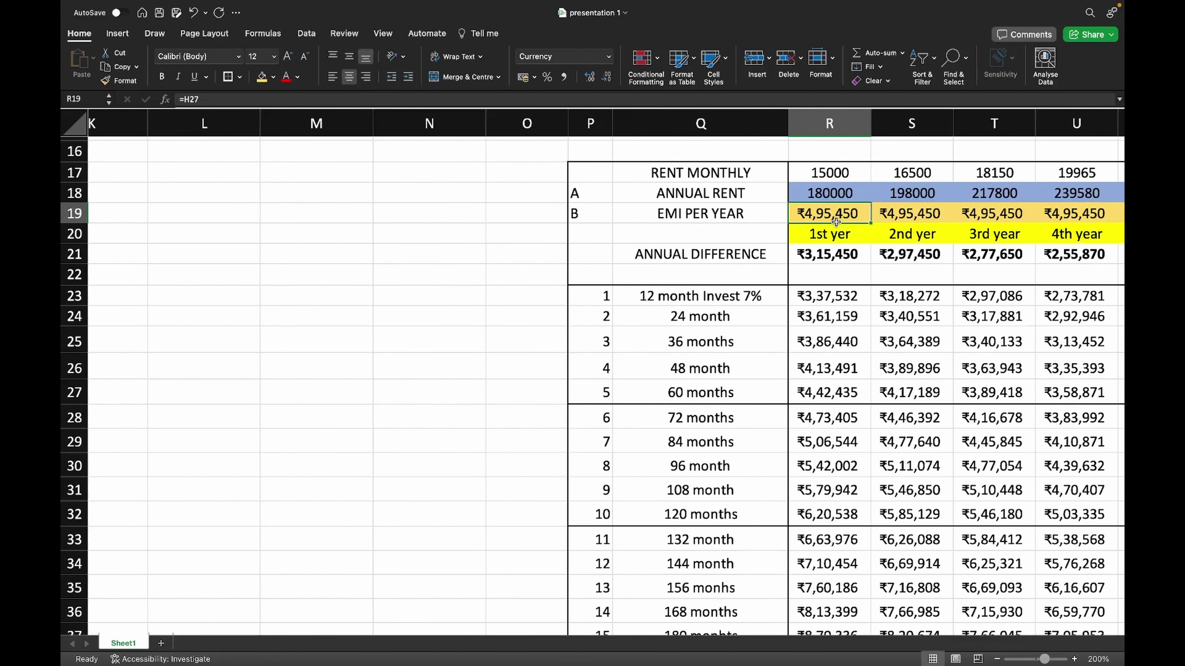
{"action": "key", "text": "Right"}
{"action": "key", "text": "Right"}
{"action": "key", "text": "Right"}
{"action": "key", "text": "Right"}
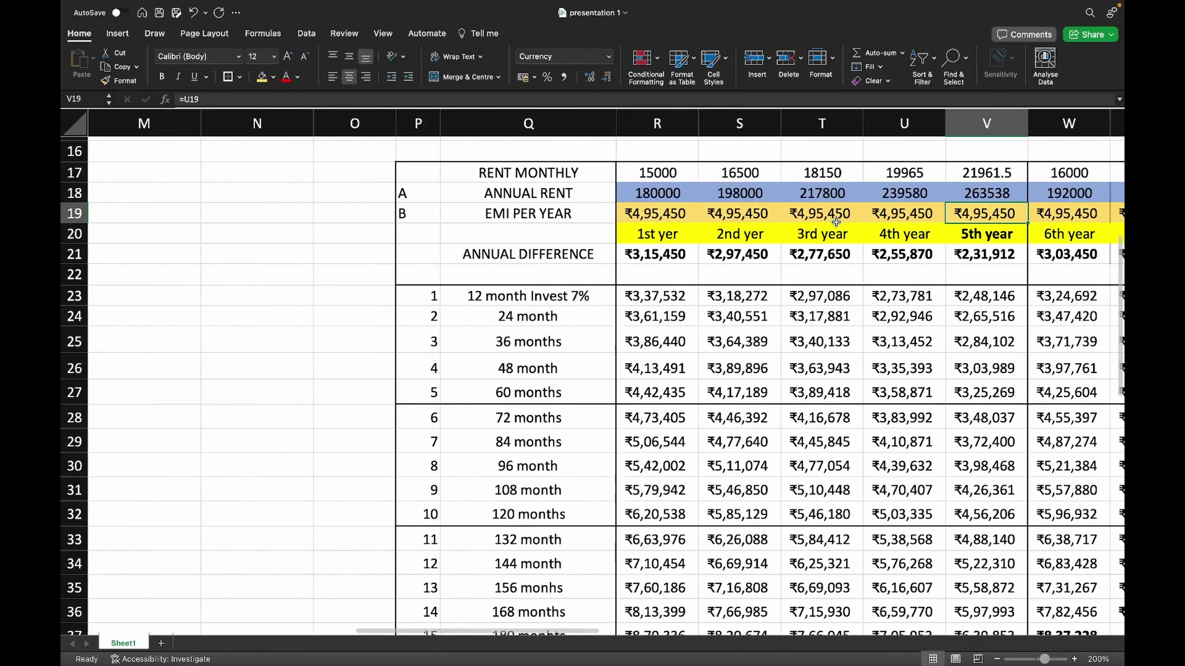
- Review the annual rent from the 2nd to the 5th year and compare the 5th year with its EMI
{"action": "key", "text": "Left"}
{"action": "key", "text": "Left"}
{"action": "key", "text": "Left"}
{"action": "key", "text": "Up"}
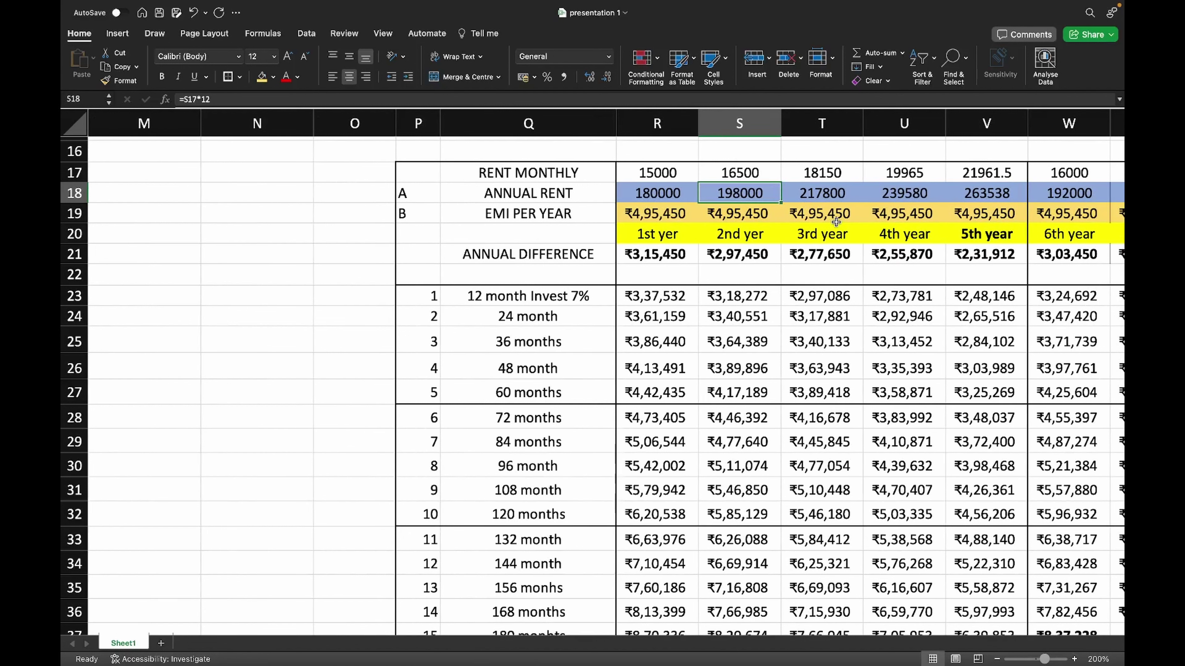
{"action": "key", "text": "Right"}
{"action": "key", "text": "Right"}
{"action": "key", "text": "Right"}
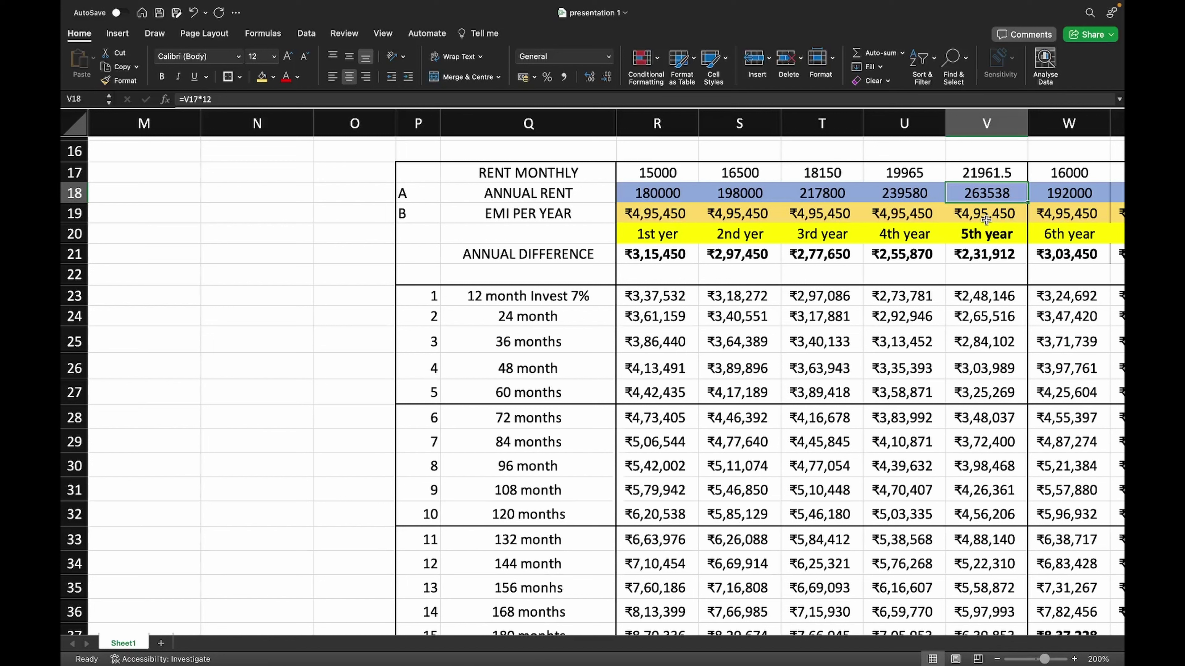
{"action": "left_click", "coordinate": [985, 220]}
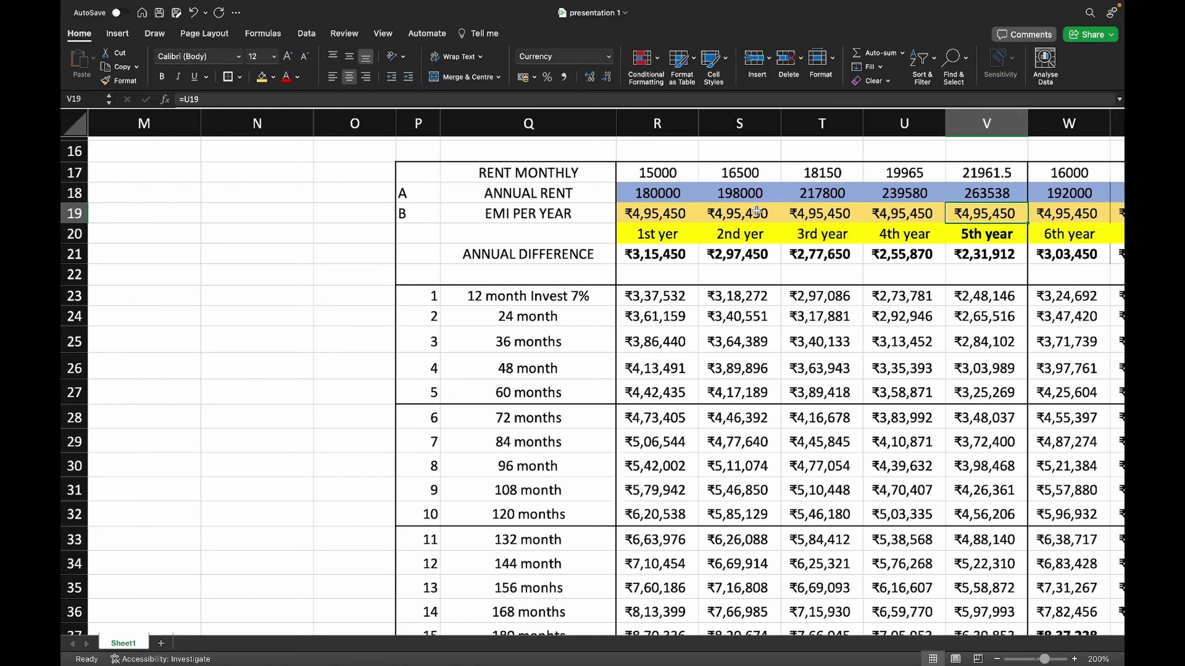
- Inspect how the monthly rent and annual rent progress from the 2nd year through the 5th year
{"action": "left_click", "coordinate": [731, 179]}
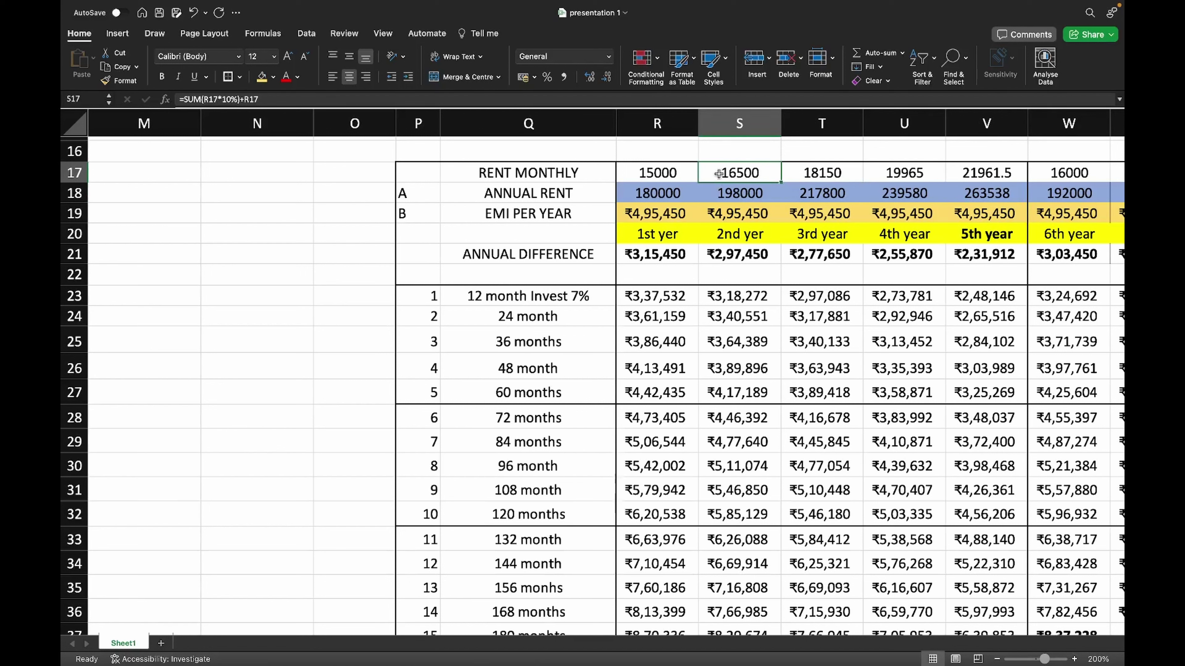
{"action": "left_click", "coordinate": [722, 193]}
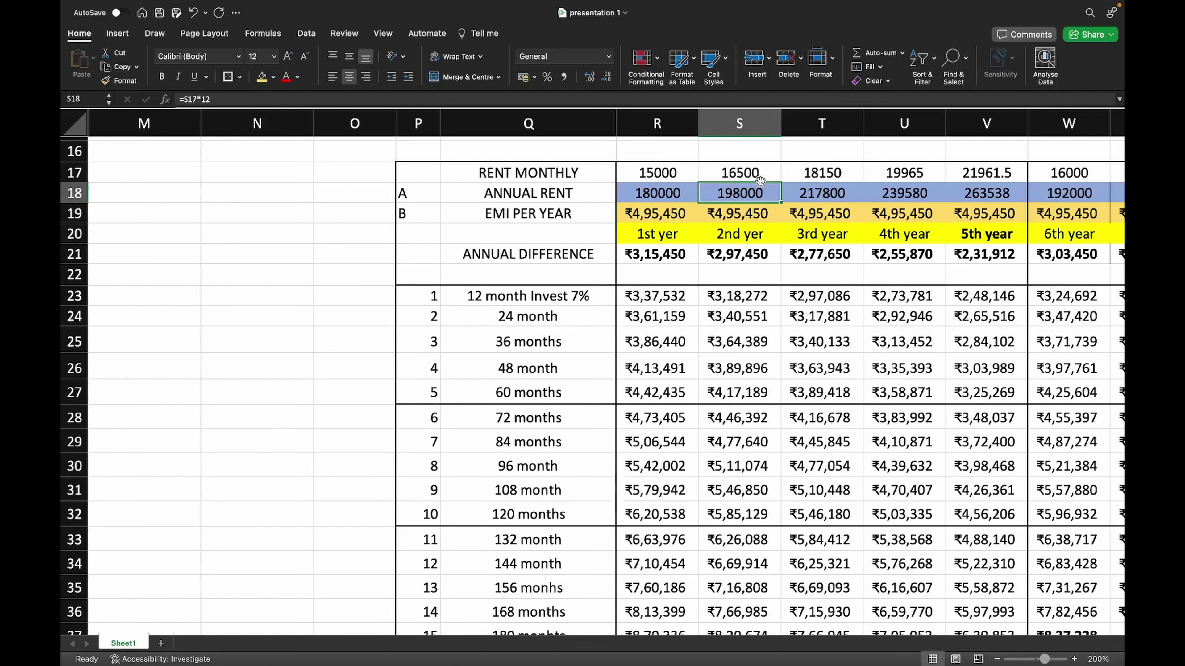
{"action": "left_click", "coordinate": [808, 174]}
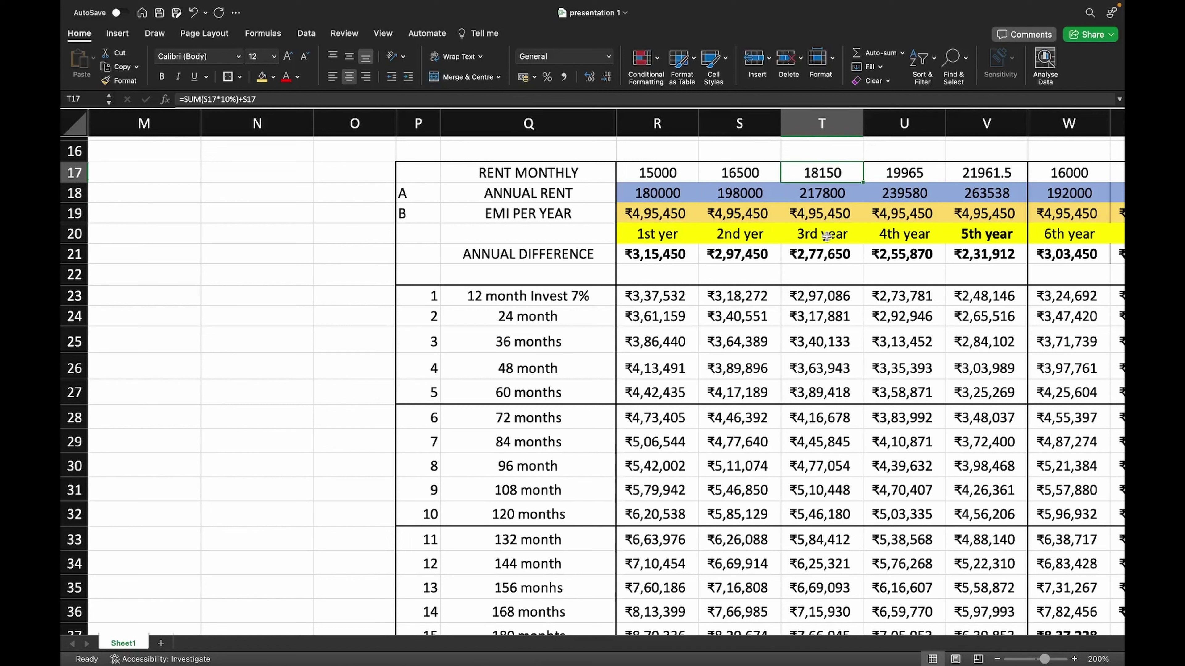
{"action": "left_click", "coordinate": [827, 194]}
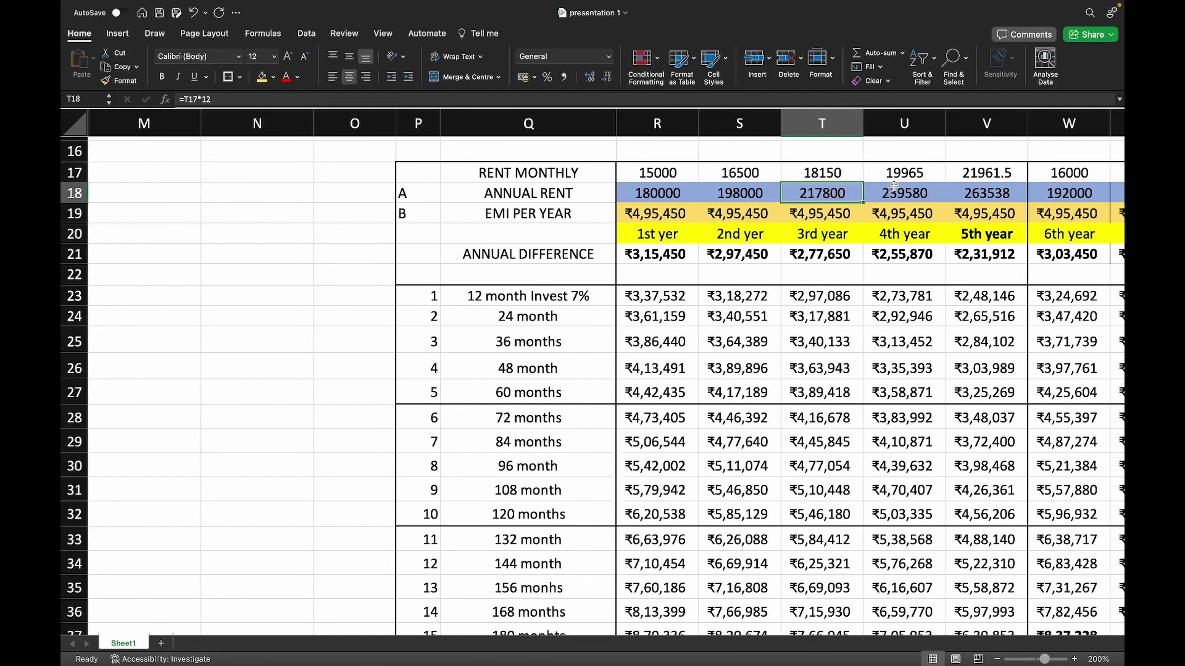
{"action": "left_click", "coordinate": [919, 193]}
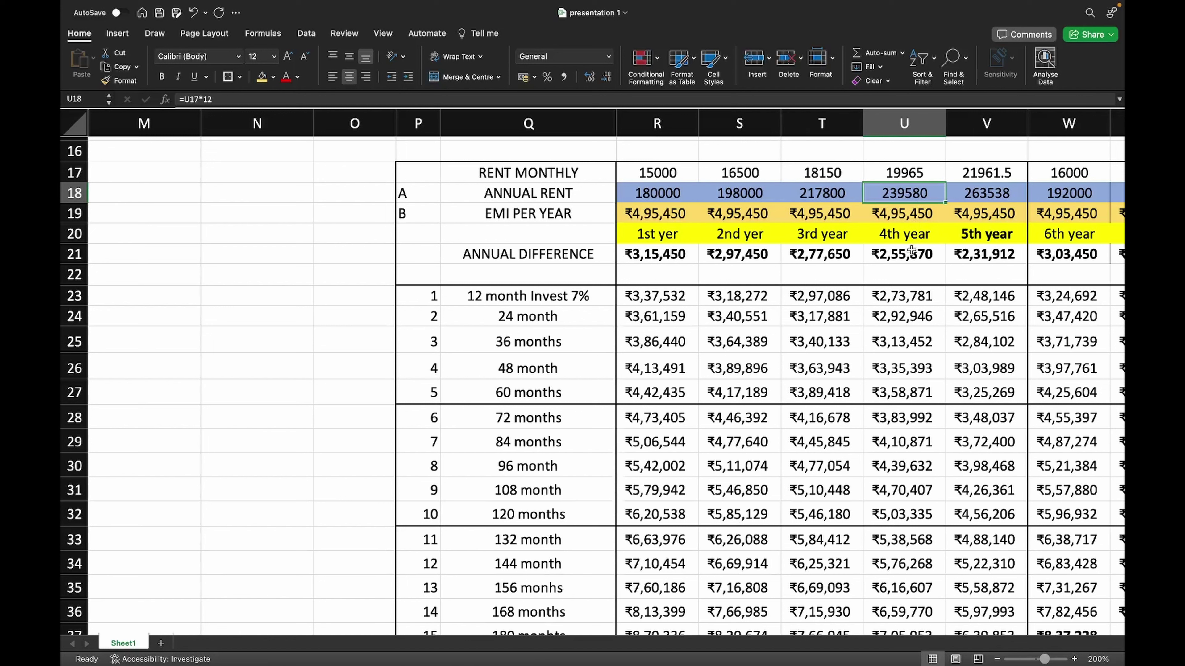
{"action": "left_click", "coordinate": [976, 196]}
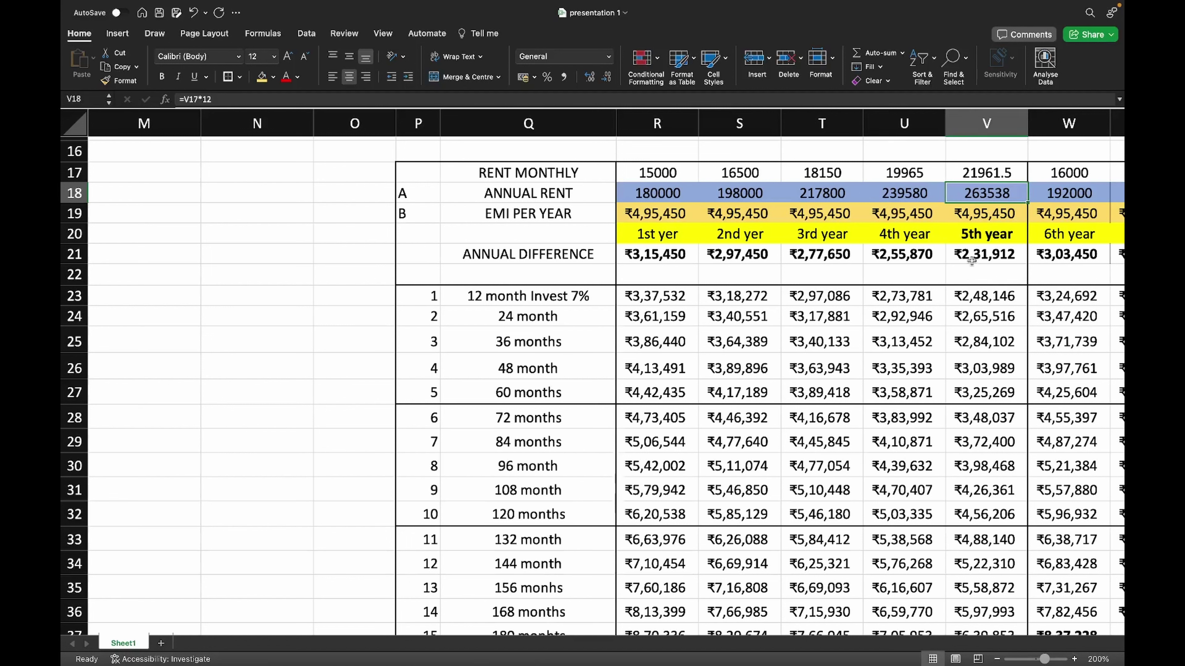
- Check the 5th-year EMI per year, annual rent and monthly rent
{"action": "left_click", "coordinate": [990, 222]}
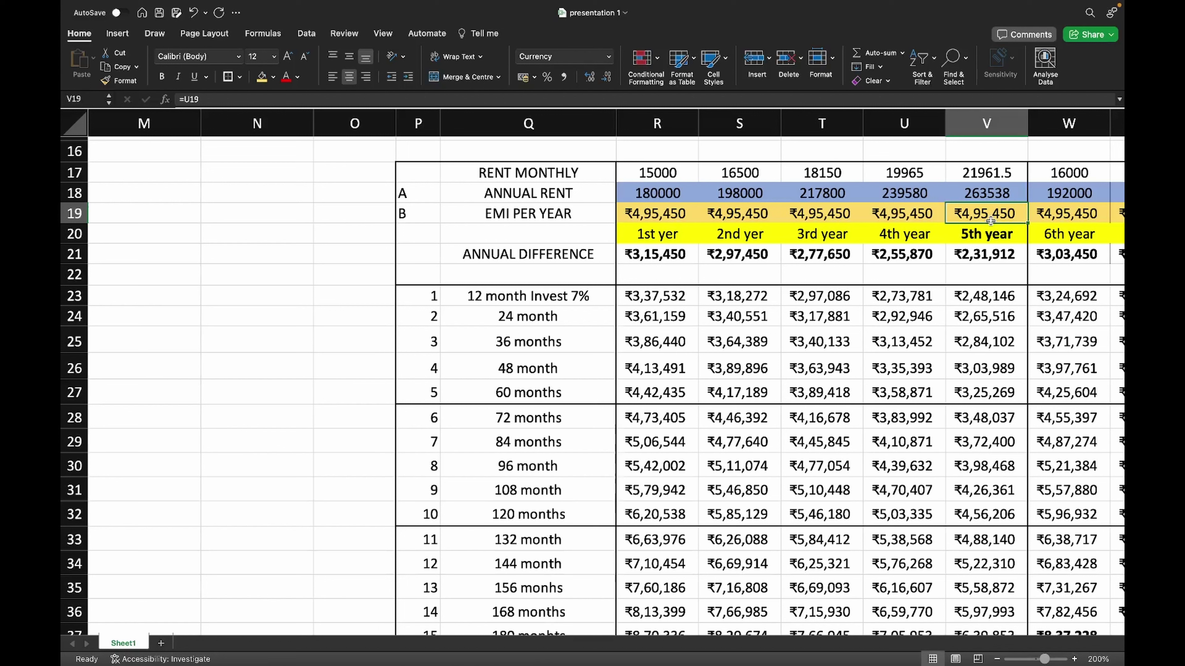
{"action": "key", "text": "Up"}
{"action": "key", "text": "Up"}
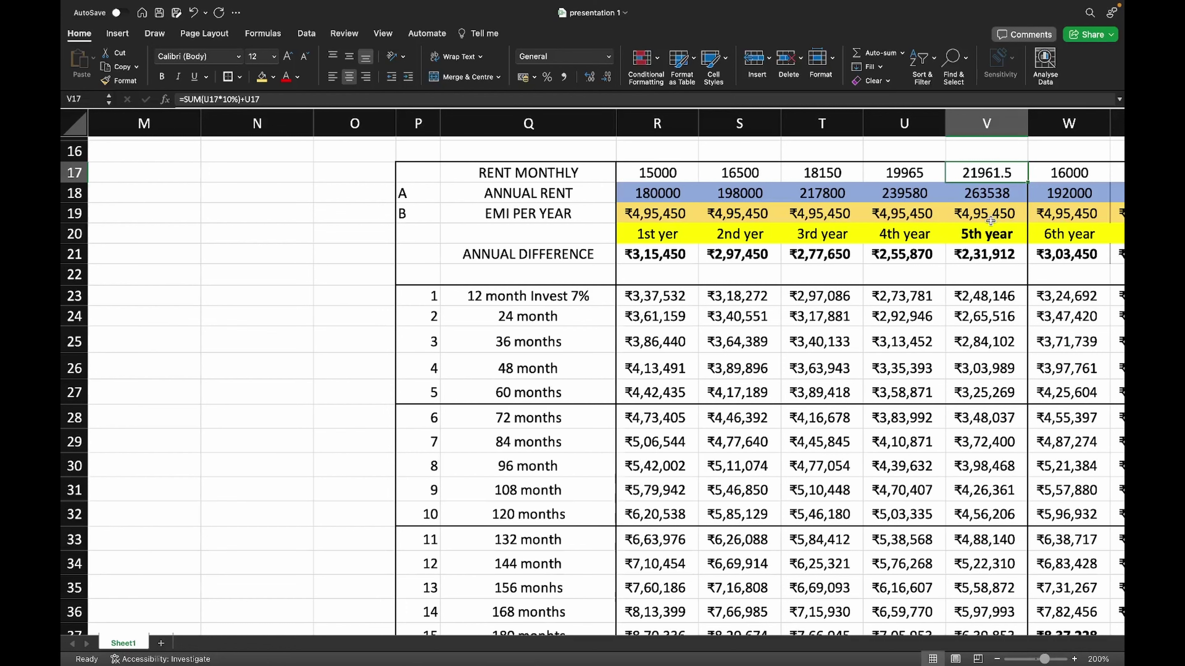
- Look along the monthly rent row beyond the 5th year and return to the 6th-year rent in W17
{"action": "key", "text": "Right"}
{"action": "key", "text": "Right"}
{"action": "key", "text": "Right"}
{"action": "key", "text": "Right"}
{"action": "key", "text": "Right"}
{"action": "key", "text": "Right"}
{"action": "key", "text": "Right"}
{"action": "key", "text": "Left"}
{"action": "key", "text": "Left"}
{"action": "key", "text": "Left"}
{"action": "key", "text": "Left"}
{"action": "key", "text": "Left"}
{"action": "key", "text": "Left"}
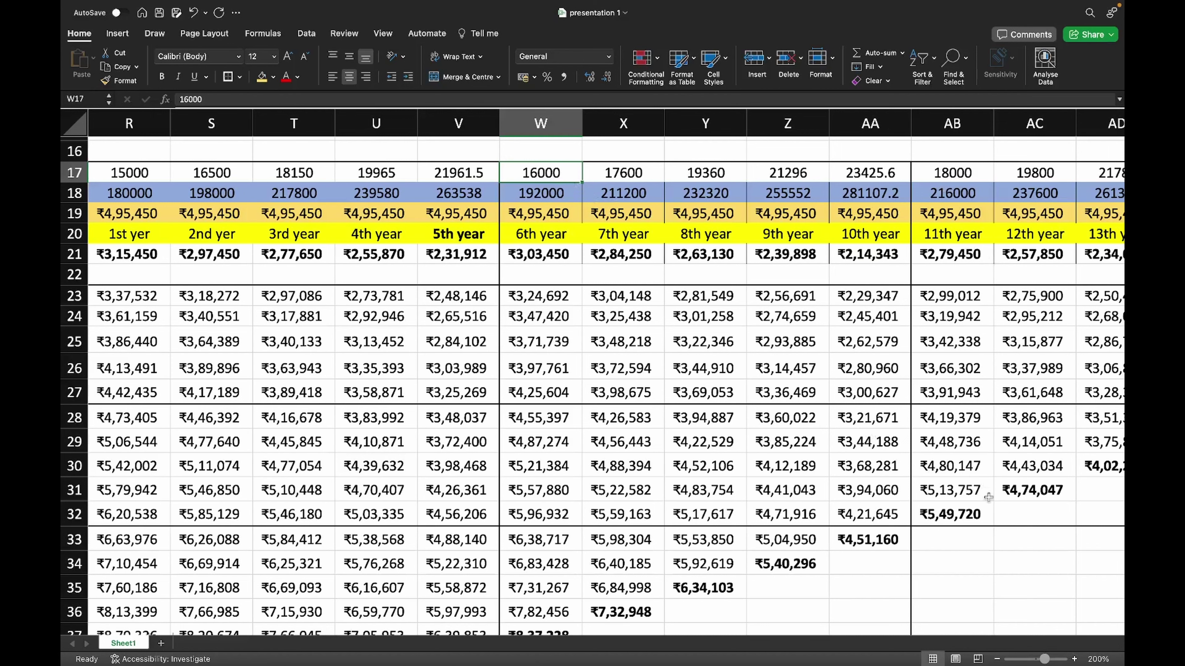
- Enlarge the sheet to 230% and compare the 5th-year and 6th-year monthly and annual rents
{"action": "left_click", "coordinate": [1074, 659]}
{"action": "left_click", "coordinate": [1074, 658]}
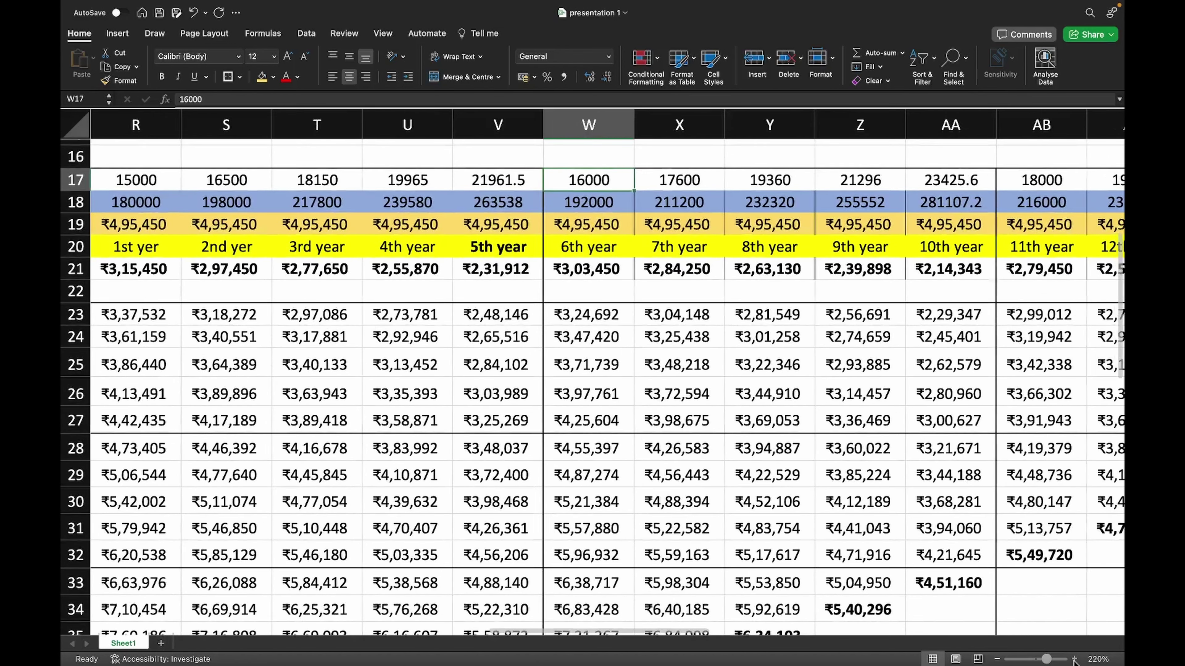
{"action": "left_click", "coordinate": [1074, 659]}
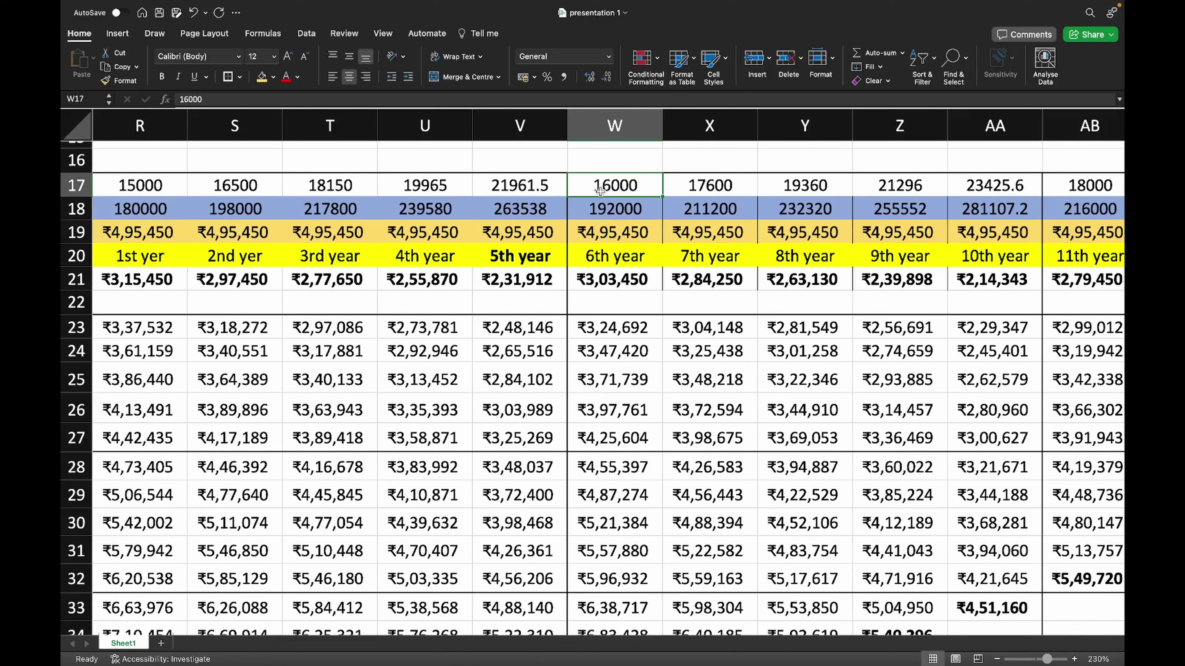
{"action": "key", "text": "Down"}
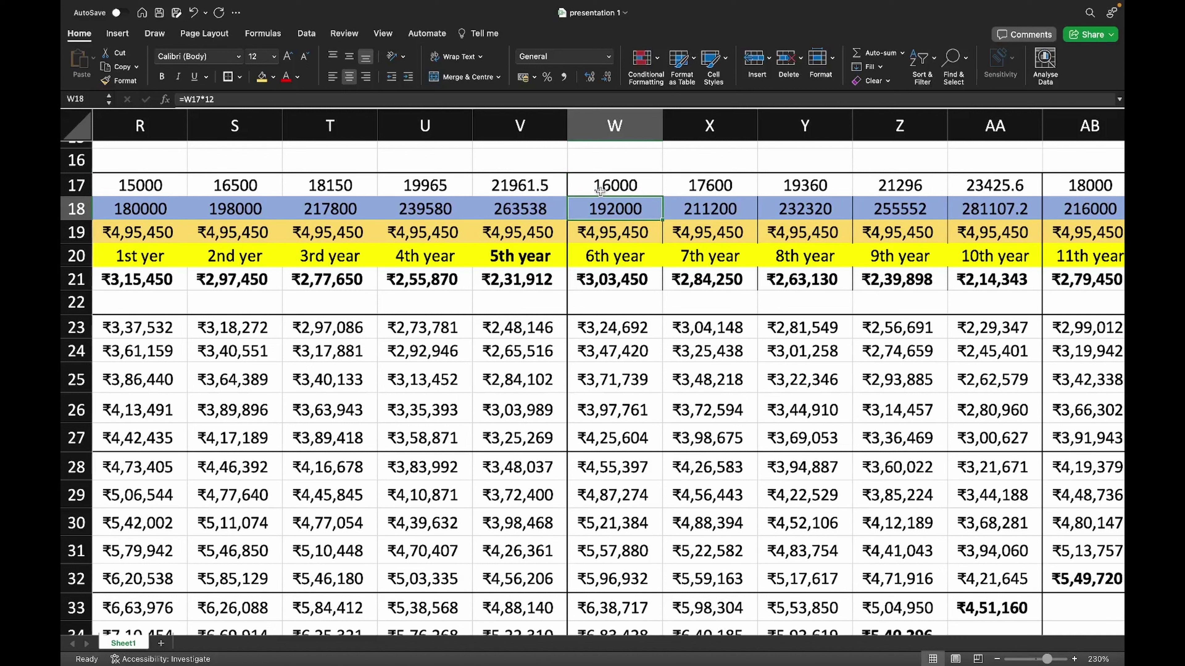
{"action": "key", "text": "Left"}
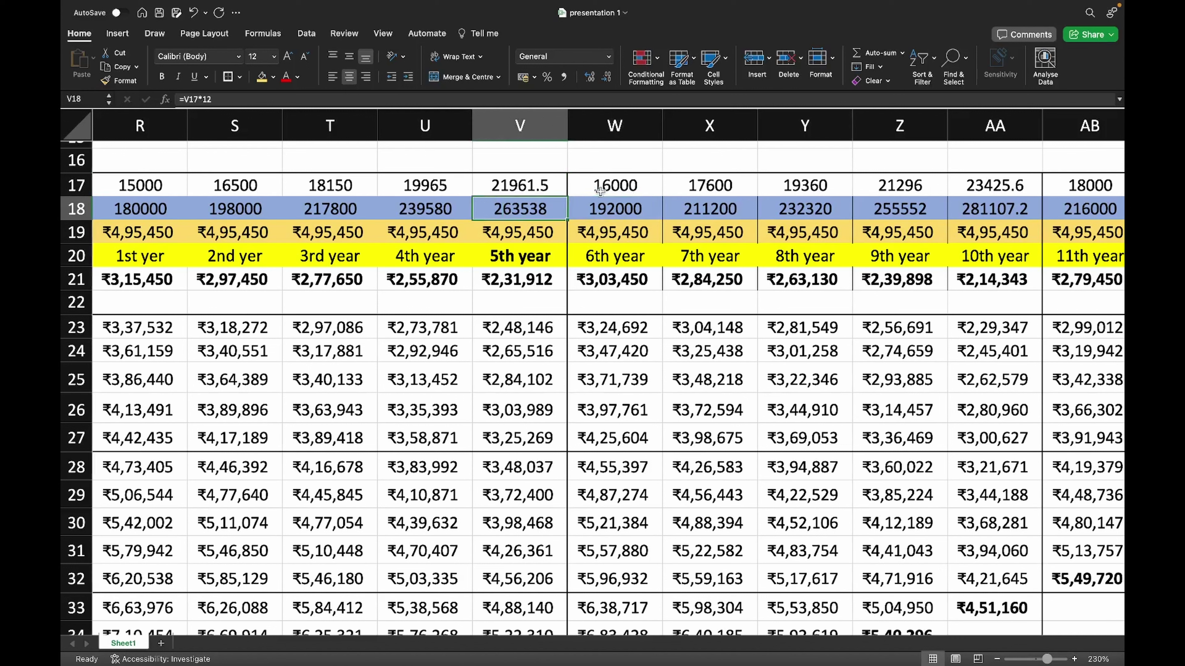
{"action": "key", "text": "Up"}
{"action": "key", "text": "Down"}
{"action": "key", "text": "Right"}
{"action": "key", "text": "Up"}
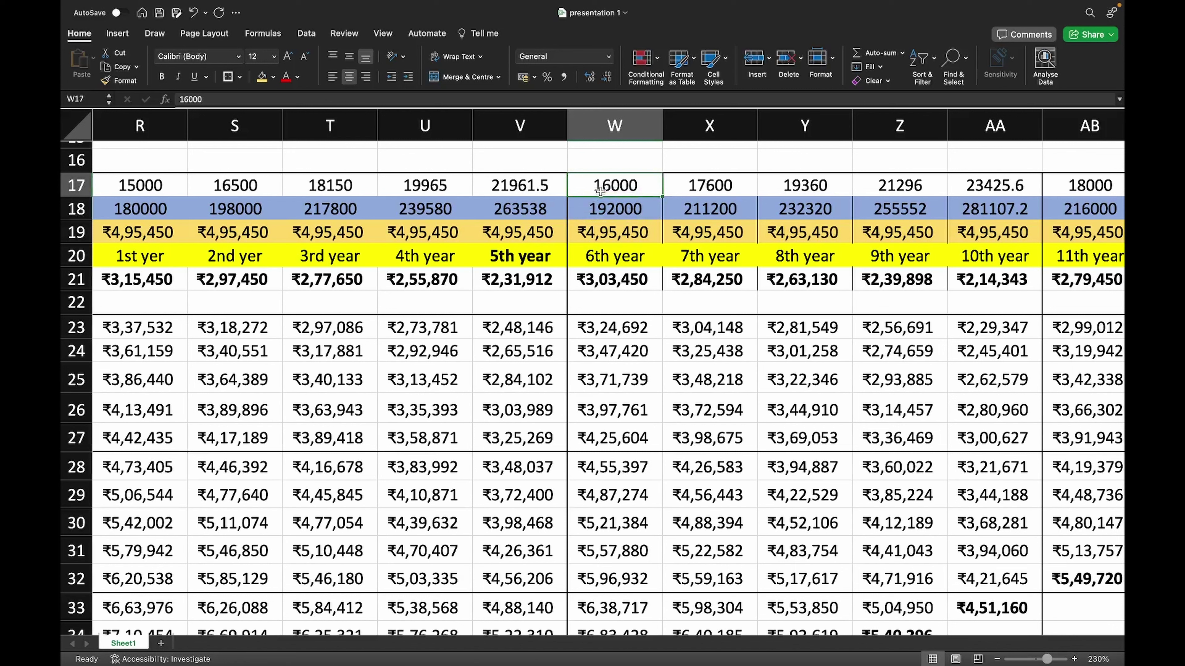
- Compare the 6th-year annual rent with its EMI per year
{"action": "key", "text": "Down"}
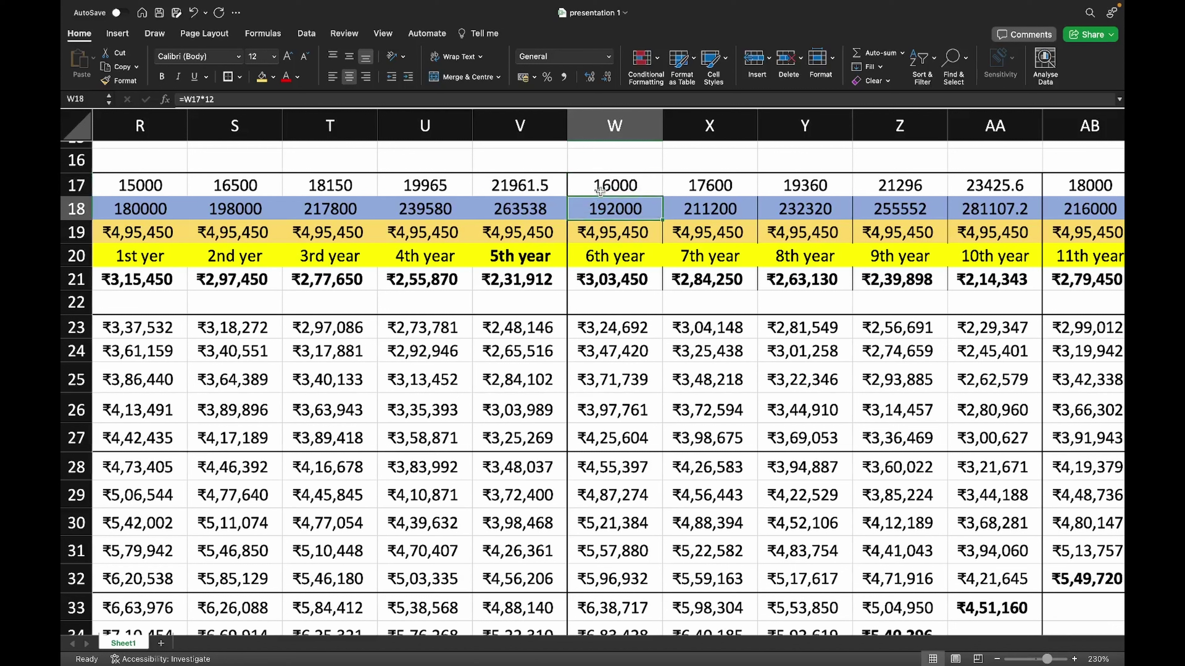
{"action": "key", "text": "Down"}
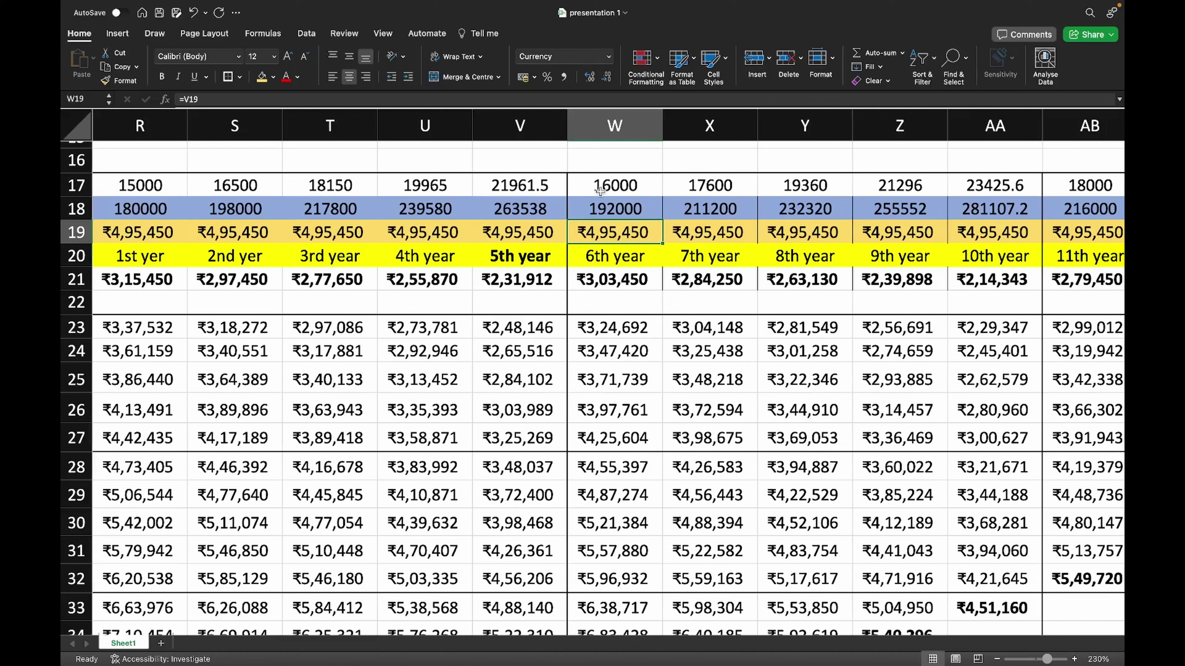
{"action": "key", "text": "Right"}
{"action": "key", "text": "Left"}
{"action": "key", "text": "Down"}
{"action": "key", "text": "Up"}
{"action": "key", "text": "Up"}
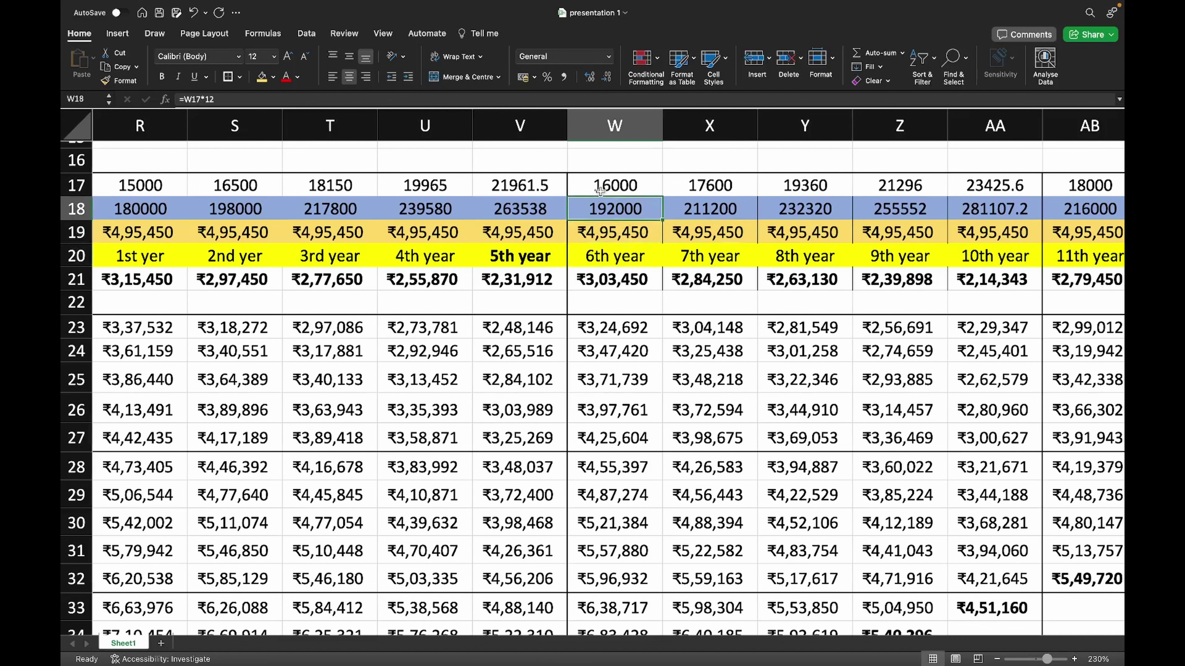
- Examine the 6th-year annual difference and its formula in W21
{"action": "key", "text": "Down"}
{"action": "key", "text": "Down"}
{"action": "key", "text": "Down"}
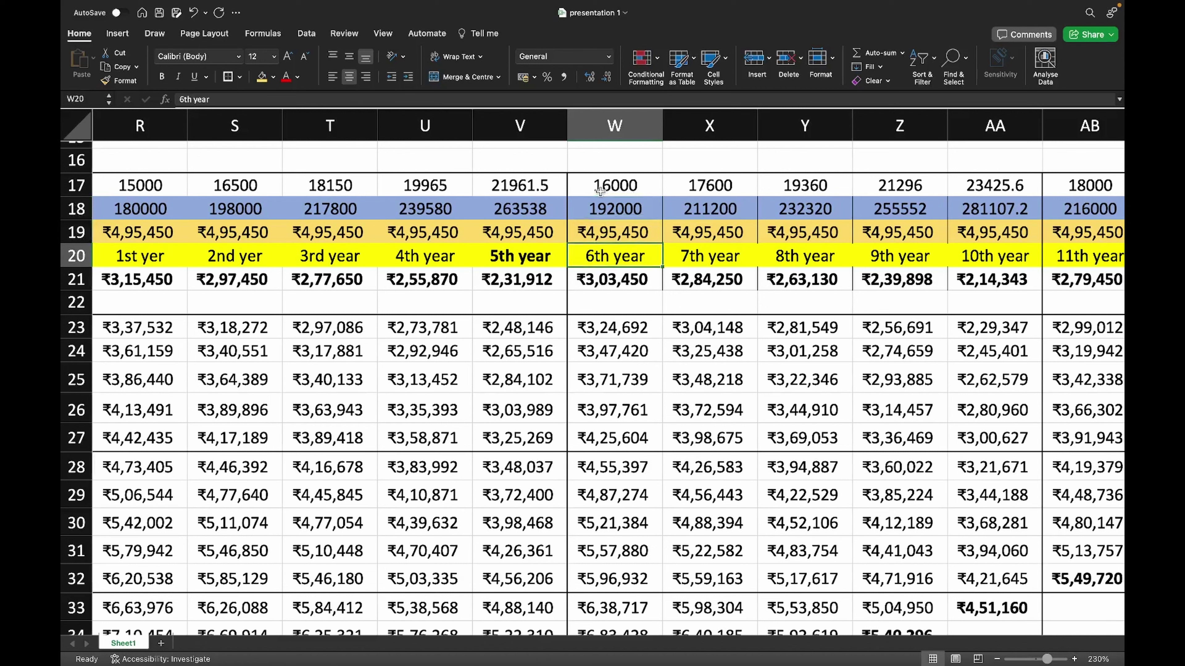
{"action": "key", "text": "Down"}
{"action": "key", "text": "Up"}
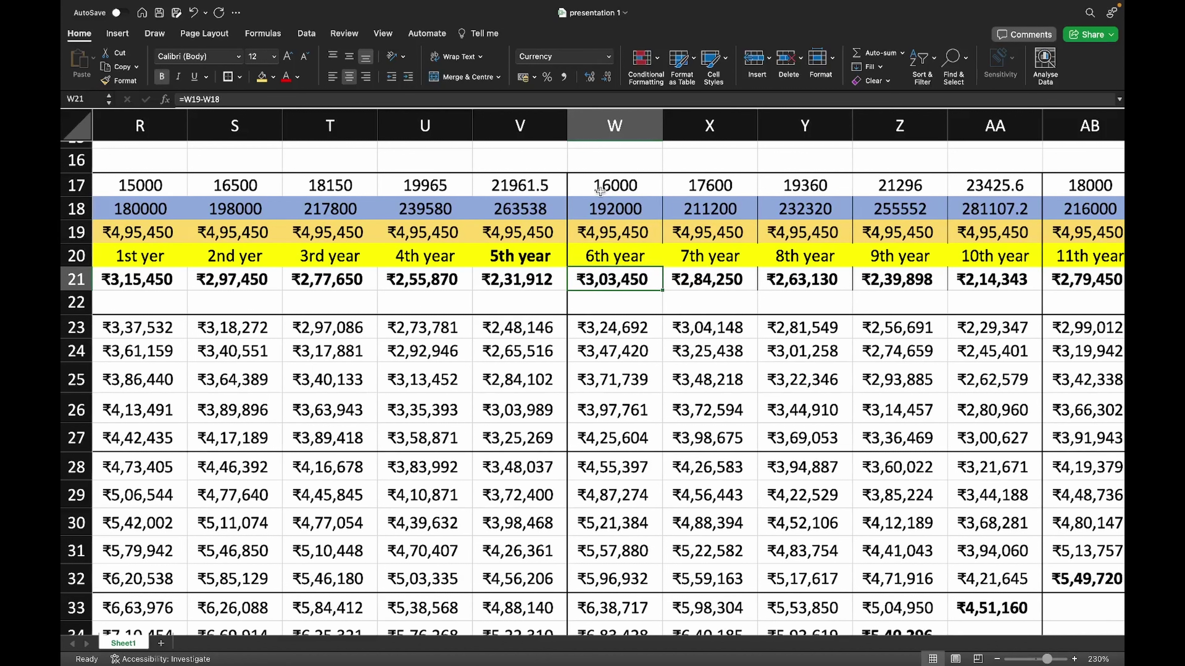
{"action": "key", "text": "Down"}
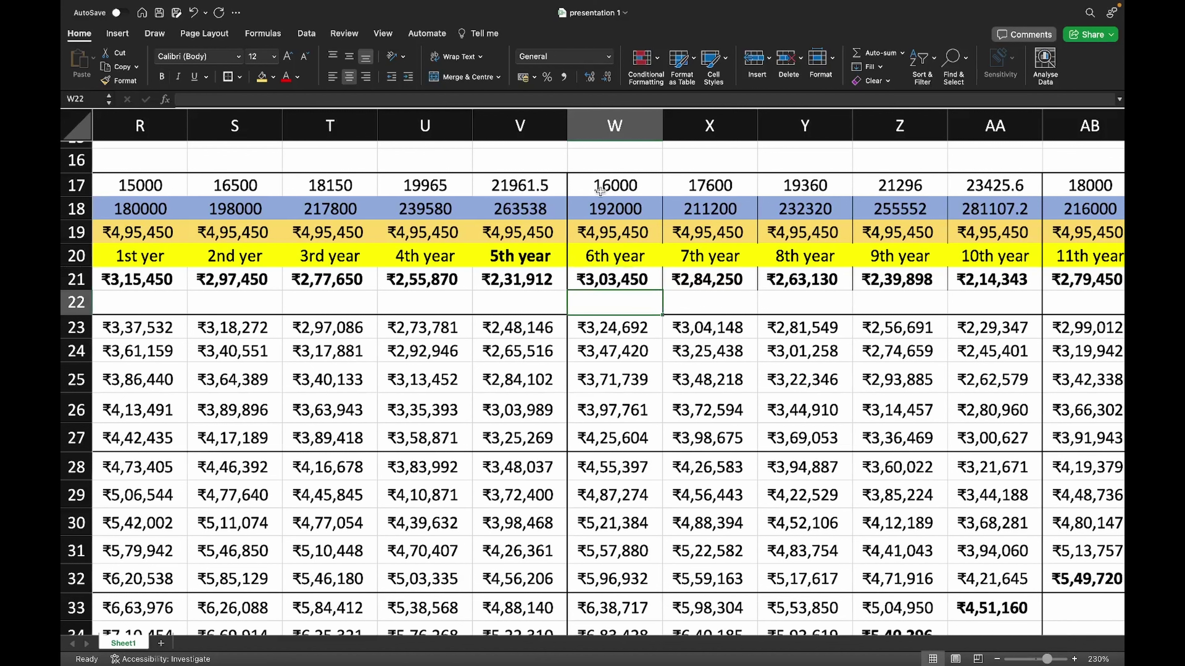
- Follow the 6th-year difference's yearly growth at 7% down column W to its final value in W37
{"action": "key", "text": "Up"}
{"action": "key", "text": "Down"}
{"action": "key", "text": "Down"}
{"action": "key", "text": "Down"}
{"action": "key", "text": "Down"}
{"action": "key", "text": "Down"}
{"action": "key", "text": "Down"}
{"action": "key", "text": "Down"}
{"action": "key", "text": "Down"}
{"action": "key", "text": "Down"}
{"action": "key", "text": "Down"}
{"action": "key", "text": "Down"}
{"action": "key", "text": "Down"}
{"action": "key", "text": "Down"}
{"action": "key", "text": "Down"}
{"action": "key", "text": "Down"}
{"action": "key", "text": "Down"}
{"action": "key", "text": "Down"}
{"action": "key", "text": "Down"}
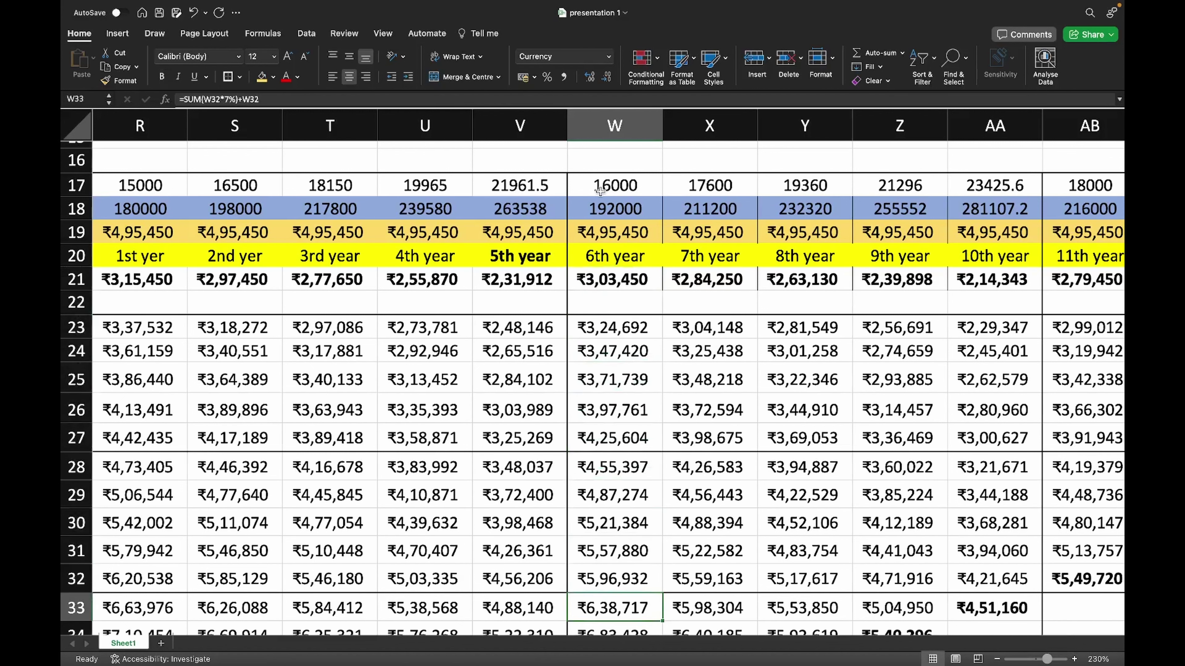
{"action": "key", "text": "Up"}
{"action": "key", "text": "Up"}
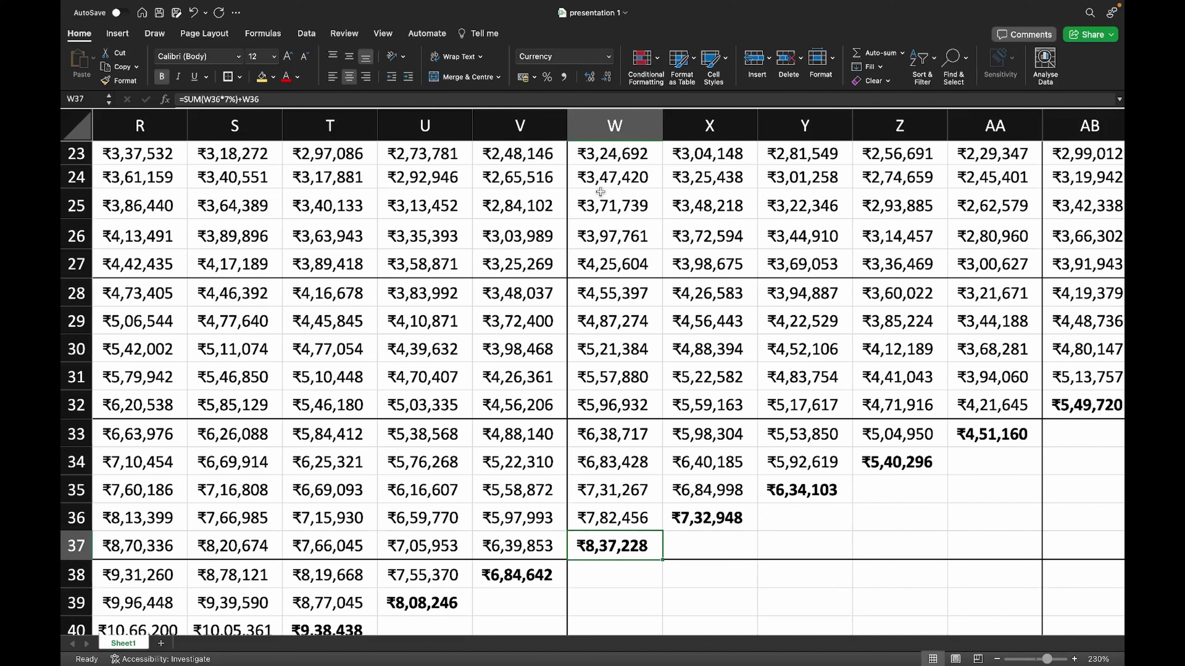
- Trace the 6th-year growth values in column W back up to the monthly rent in W17
{"action": "key", "text": "Up"}
{"action": "key", "text": "Up"}
{"action": "key", "text": "Up"}
{"action": "key", "text": "Up"}
{"action": "key", "text": "Up"}
{"action": "key", "text": "Up"}
{"action": "key", "text": "Up"}
{"action": "key", "text": "Up"}
{"action": "key", "text": "Up"}
{"action": "key", "text": "Up"}
{"action": "key", "text": "Up"}
{"action": "key", "text": "Up"}
{"action": "key", "text": "Up"}
{"action": "key", "text": "Up"}
{"action": "key", "text": "Up"}
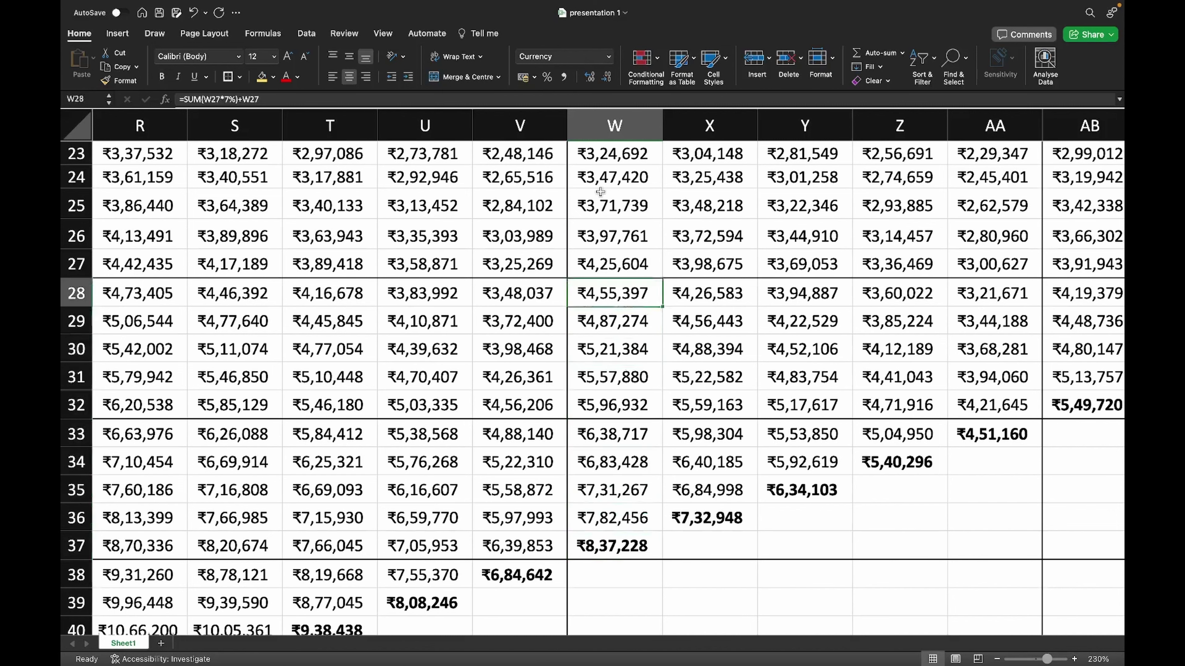
{"action": "key", "text": "Up"}
{"action": "key", "text": "Up"}
{"action": "key", "text": "Up"}
{"action": "key", "text": "Up"}
{"action": "key", "text": "Up"}
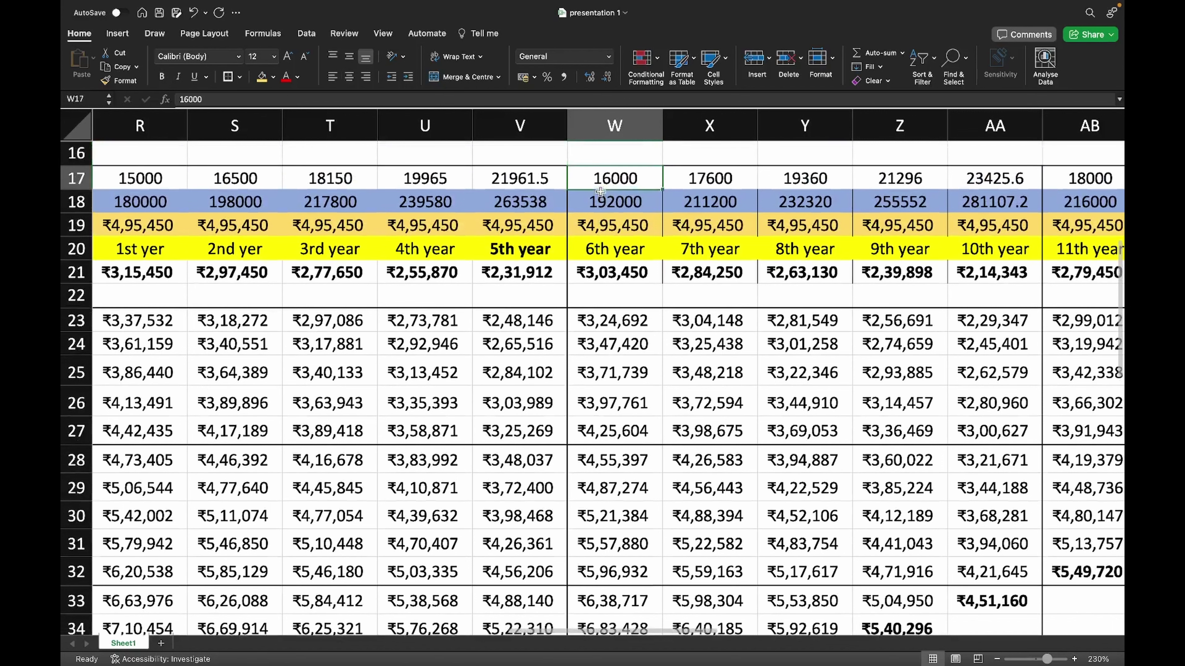
- Review column W again from the 6th-year monthly rent through the annual figures to the final invested value in W37
{"action": "key", "text": "Down"}
{"action": "key", "text": "Down"}
{"action": "key", "text": "Down"}
{"action": "key", "text": "Down"}
{"action": "key", "text": "Down"}
{"action": "key", "text": "Down"}
{"action": "key", "text": "Down"}
{"action": "key", "text": "Down"}
{"action": "key", "text": "Down"}
{"action": "key", "text": "Down"}
{"action": "key", "text": "Down"}
{"action": "key", "text": "Down"}
{"action": "key", "text": "Down"}
{"action": "key", "text": "Down"}
{"action": "key", "text": "Down"}
{"action": "key", "text": "Down"}
{"action": "key", "text": "Down"}
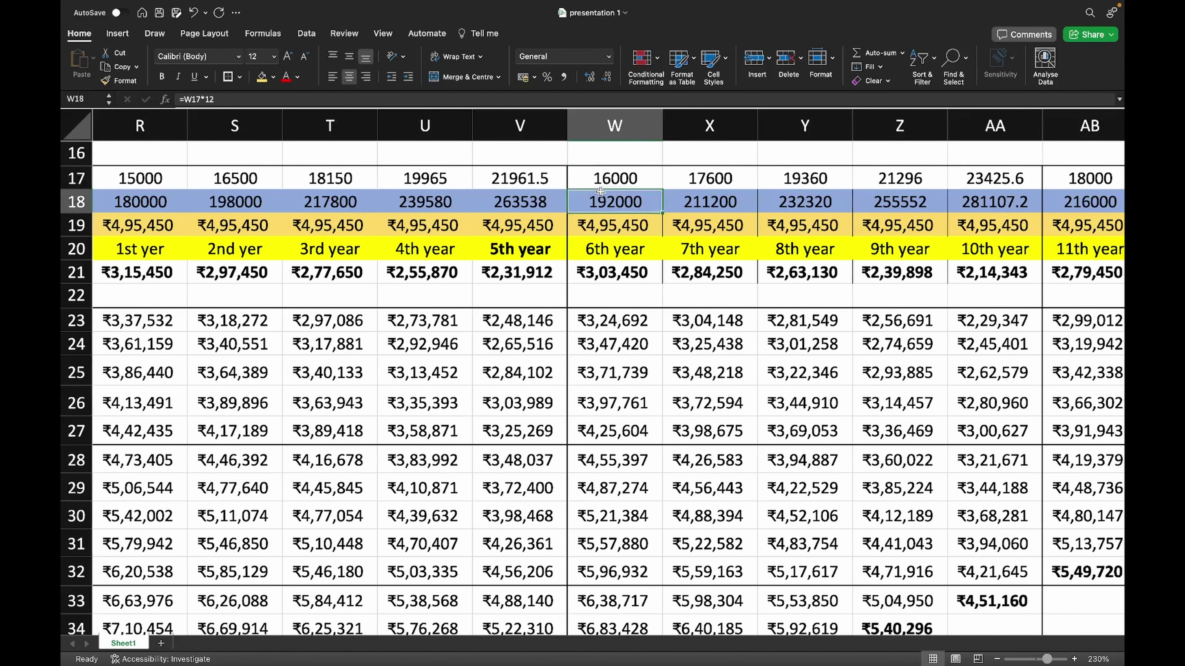
{"action": "key", "text": "Down"}
{"action": "key", "text": "Down"}
{"action": "key", "text": "Down"}
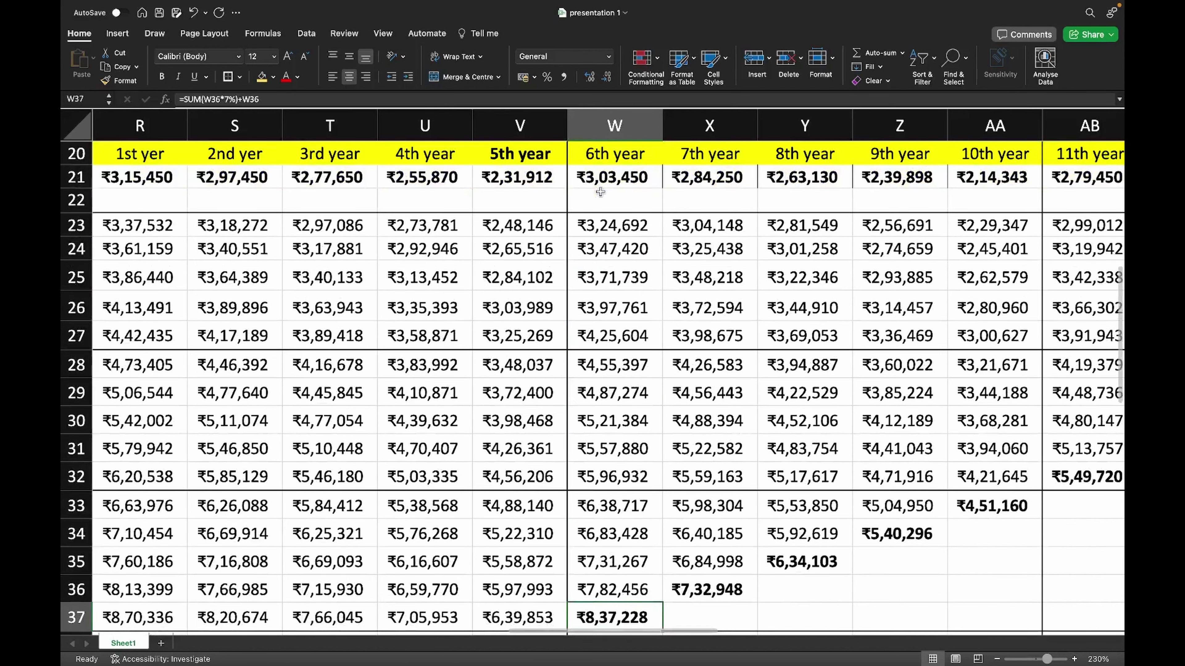
- Examine the 7th-year final value in X36 and trace its growth up column X to the EMI in X19
{"action": "key", "text": "Up"}
{"action": "key", "text": "Right"}
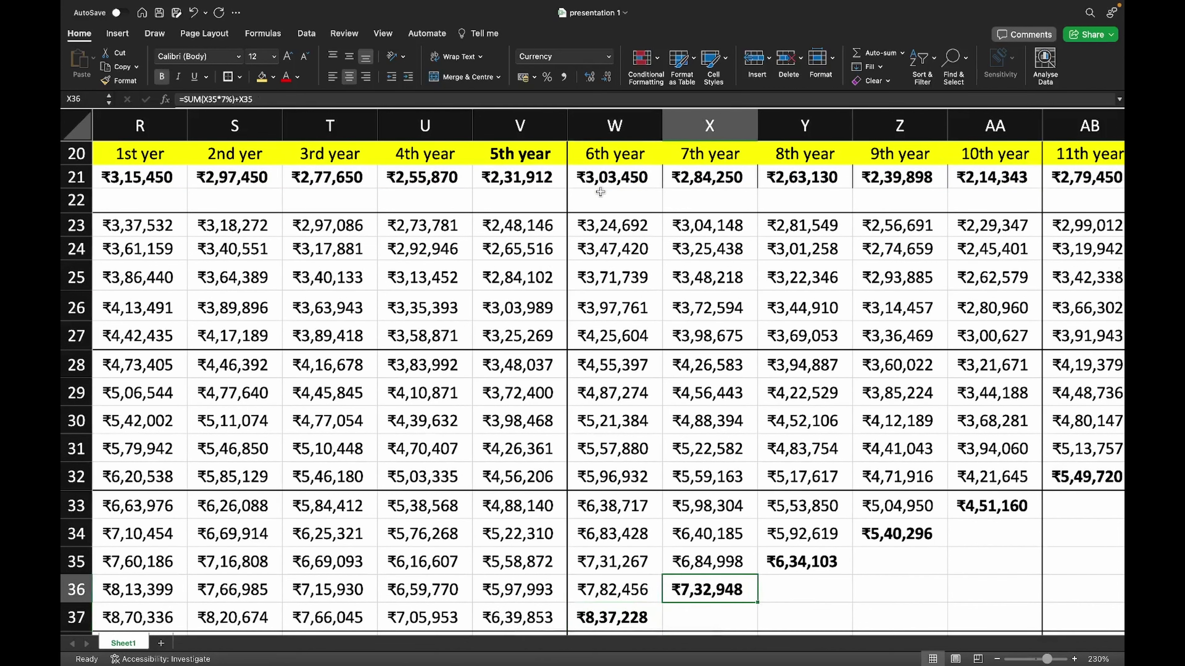
{"action": "key", "text": "Up"}
{"action": "key", "text": "Up"}
{"action": "key", "text": "Up"}
{"action": "key", "text": "Up"}
{"action": "key", "text": "Up"}
{"action": "key", "text": "Up"}
{"action": "key", "text": "Up"}
{"action": "key", "text": "Up"}
{"action": "key", "text": "Up"}
{"action": "key", "text": "Up"}
{"action": "key", "text": "Up"}
{"action": "key", "text": "Up"}
{"action": "key", "text": "Up"}
{"action": "key", "text": "Up"}
{"action": "key", "text": "Up"}
{"action": "key", "text": "Up"}
{"action": "key", "text": "Up"}
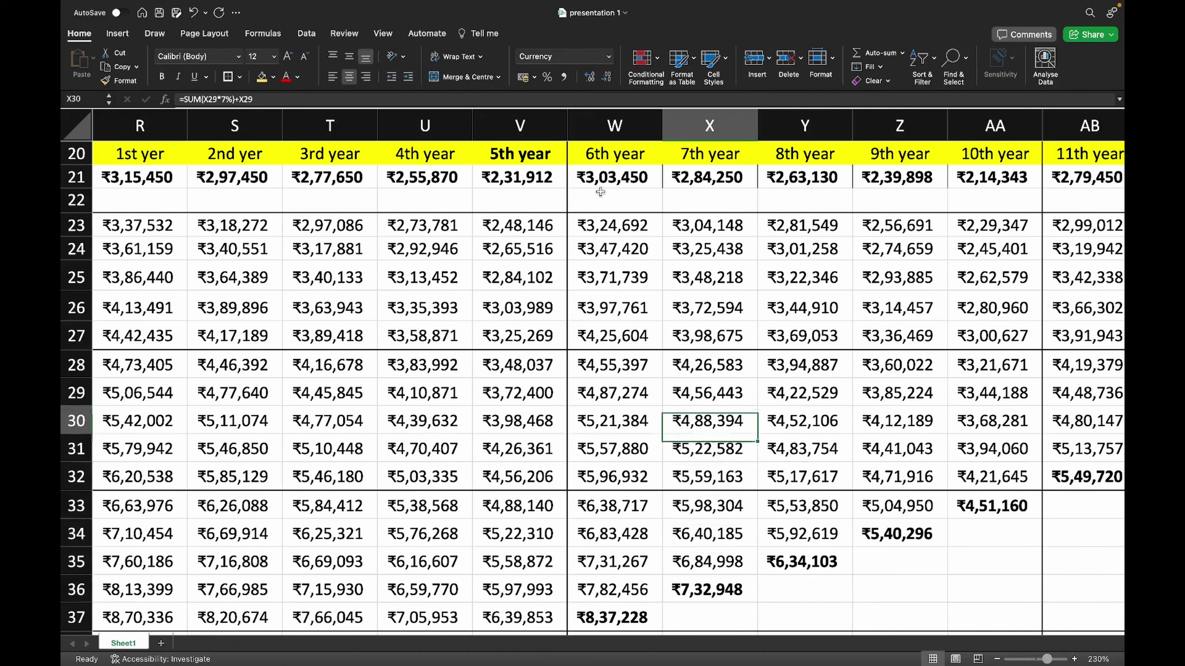
{"action": "scroll", "coordinate": [600, 191], "scroll_direction": "up", "scroll_amount": 2}
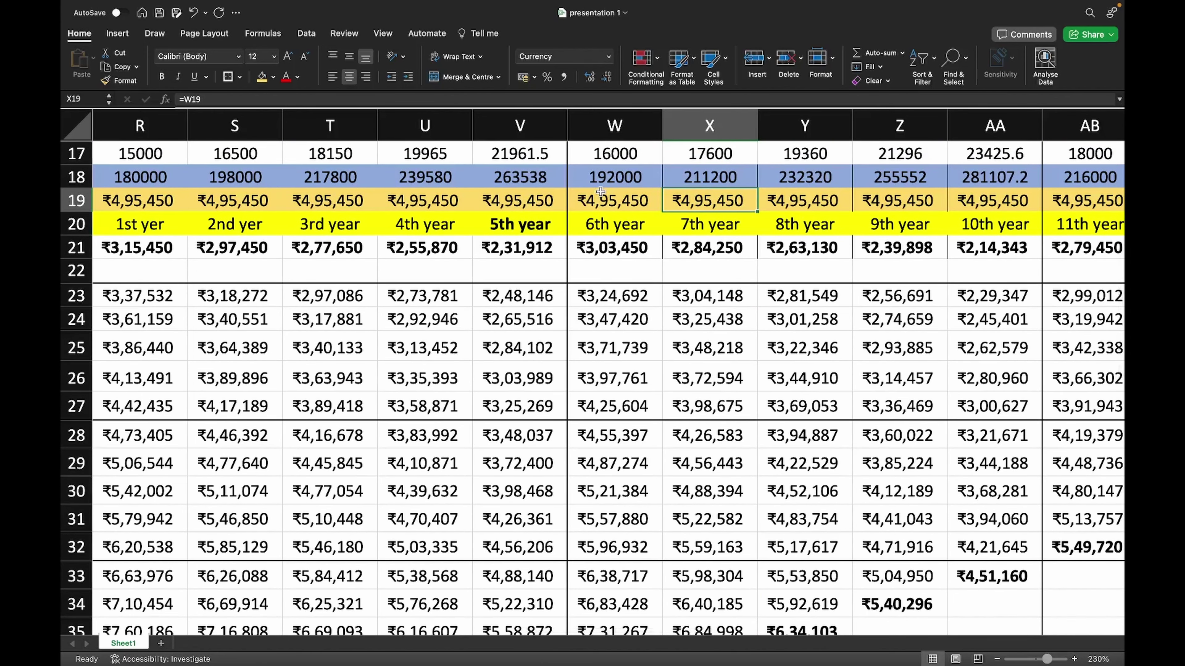
- Look down the 7th-year column from the EMI in X19 through all growth values to below the table
{"action": "key", "text": "Down"}
{"action": "key", "text": "Down"}
{"action": "key", "text": "Down"}
{"action": "key", "text": "Down"}
{"action": "key", "text": "Down"}
{"action": "key", "text": "Down"}
{"action": "key", "text": "Down"}
{"action": "key", "text": "Down"}
{"action": "key", "text": "Down"}
{"action": "key", "text": "Down"}
{"action": "key", "text": "Down"}
{"action": "key", "text": "Down"}
{"action": "key", "text": "Down"}
{"action": "key", "text": "Down"}
{"action": "key", "text": "Down"}
{"action": "key", "text": "Down"}
{"action": "key", "text": "Down"}
{"action": "key", "text": "Down"}
{"action": "key", "text": "Down"}
{"action": "key", "text": "Down"}
{"action": "key", "text": "Down"}
{"action": "key", "text": "Down"}
{"action": "key", "text": "Down"}
{"action": "scroll", "coordinate": [600, 191], "scroll_direction": "down", "scroll_amount": 2}
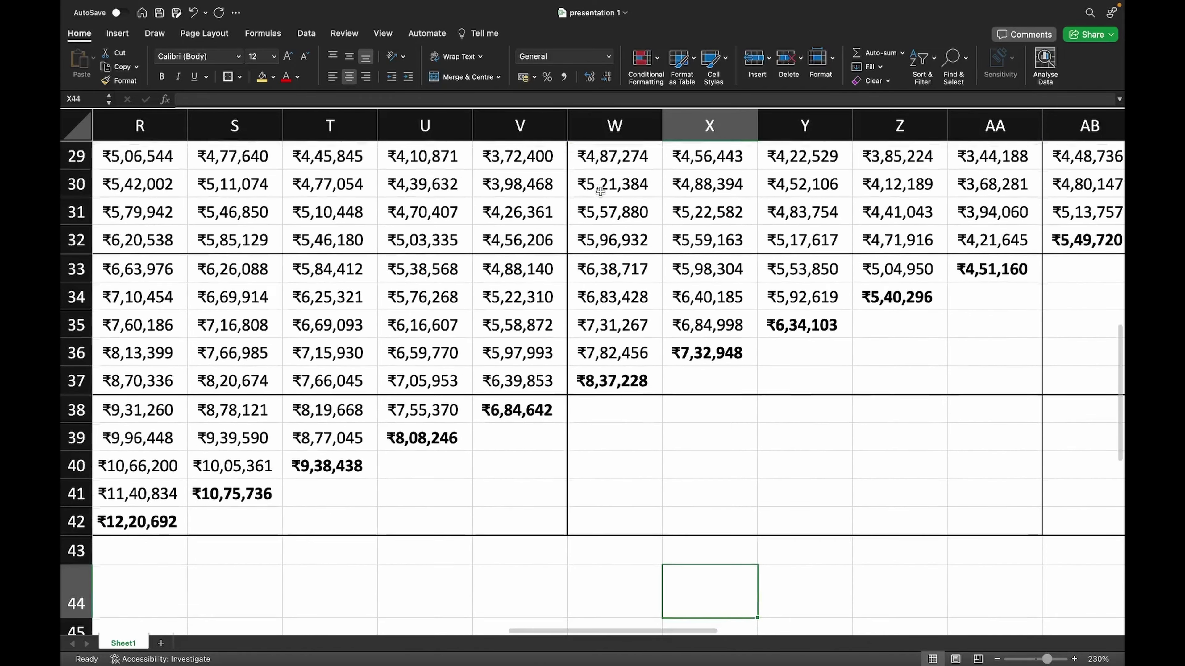
- Examine the final invested values of the 1st to 4th years along the diagonal from R42 to U39
{"action": "key", "text": "Left"}
{"action": "key", "text": "Left"}
{"action": "key", "text": "Left"}
{"action": "key", "text": "Left"}
{"action": "key", "text": "Left"}
{"action": "key", "text": "Left"}
{"action": "key", "text": "Up"}
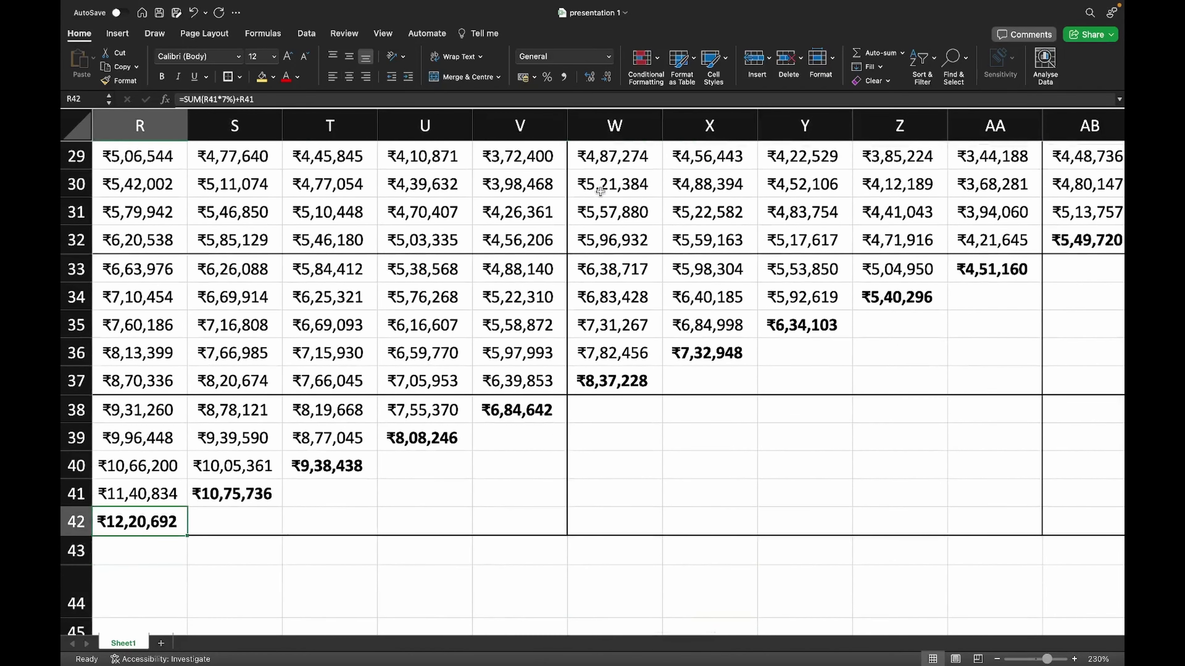
{"action": "key", "text": "Up"}
{"action": "key", "text": "Right"}
{"action": "key", "text": "Up"}
{"action": "key", "text": "Right"}
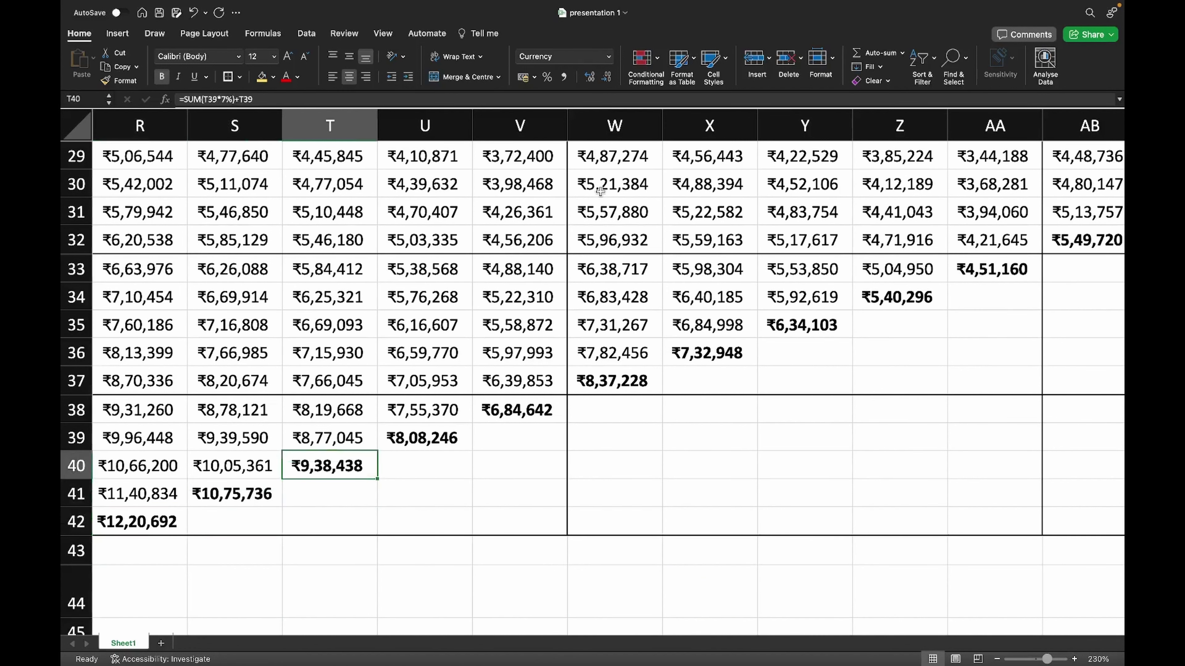
{"action": "key", "text": "Right"}
{"action": "key", "text": "Up"}
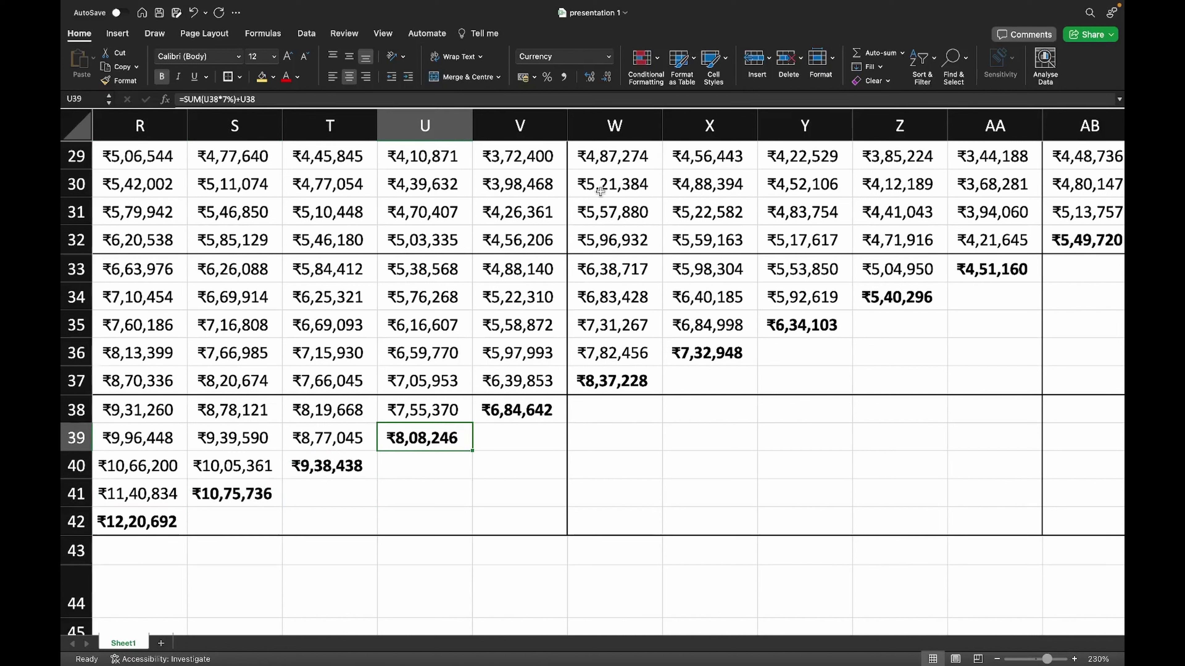
- Examine the final invested values of the 5th to 10th years along the diagonal from V38 to AA33
{"action": "key", "text": "Right"}
{"action": "key", "text": "Up"}
{"action": "key", "text": "Right"}
{"action": "key", "text": "Up"}
{"action": "key", "text": "Right"}
{"action": "key", "text": "Up"}
{"action": "key", "text": "Right"}
{"action": "key", "text": "Up"}
{"action": "key", "text": "Right"}
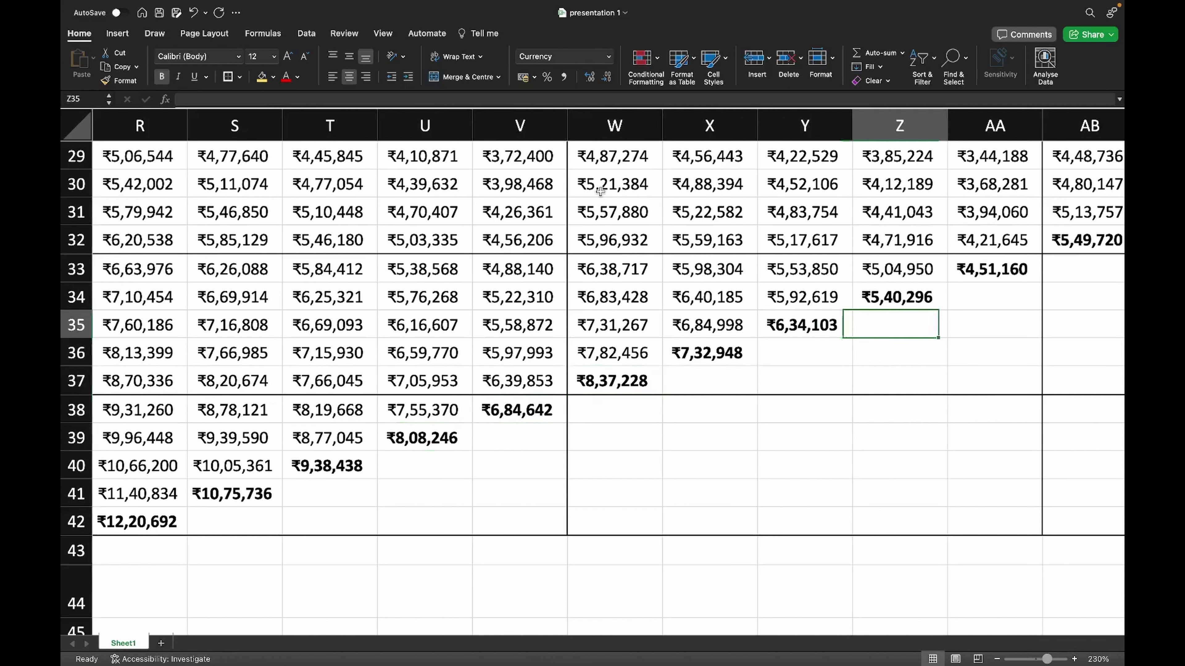
{"action": "key", "text": "Up"}
{"action": "key", "text": "Right"}
{"action": "key", "text": "Up"}
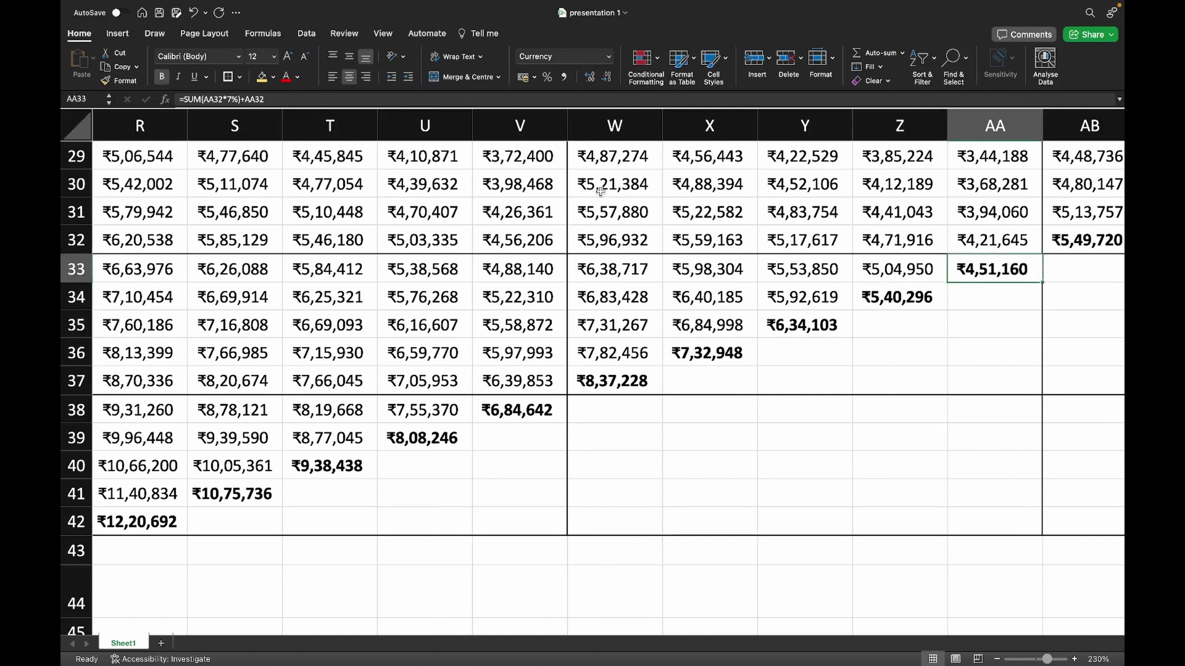
- Trace the 10th-year growth values up column AA to the monthly rent and its 10% increase formula in AA17
{"action": "key", "text": "Up"}
{"action": "key", "text": "Up"}
{"action": "key", "text": "Up"}
{"action": "key", "text": "Up"}
{"action": "key", "text": "Up"}
{"action": "key", "text": "Up"}
{"action": "key", "text": "Up"}
{"action": "key", "text": "Up"}
{"action": "key", "text": "Up"}
{"action": "key", "text": "Up"}
{"action": "key", "text": "Up"}
{"action": "key", "text": "Up"}
{"action": "key", "text": "Up"}
{"action": "key", "text": "Up"}
{"action": "key", "text": "Up"}
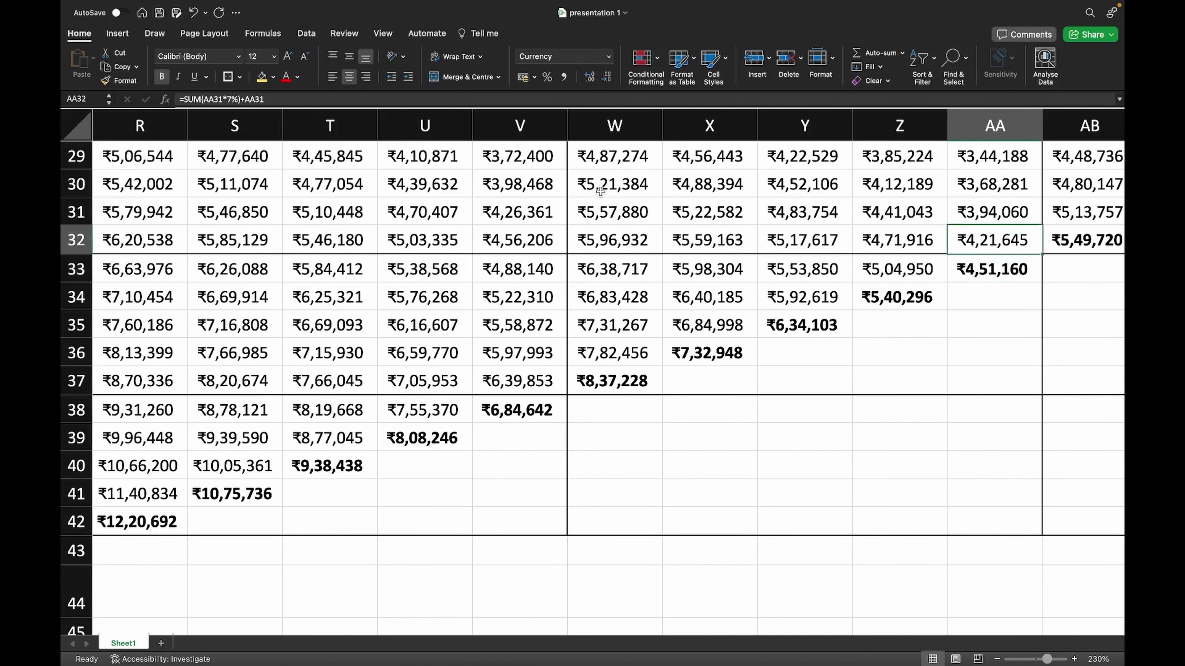
{"action": "key", "text": "Up"}
{"action": "key", "text": "Up"}
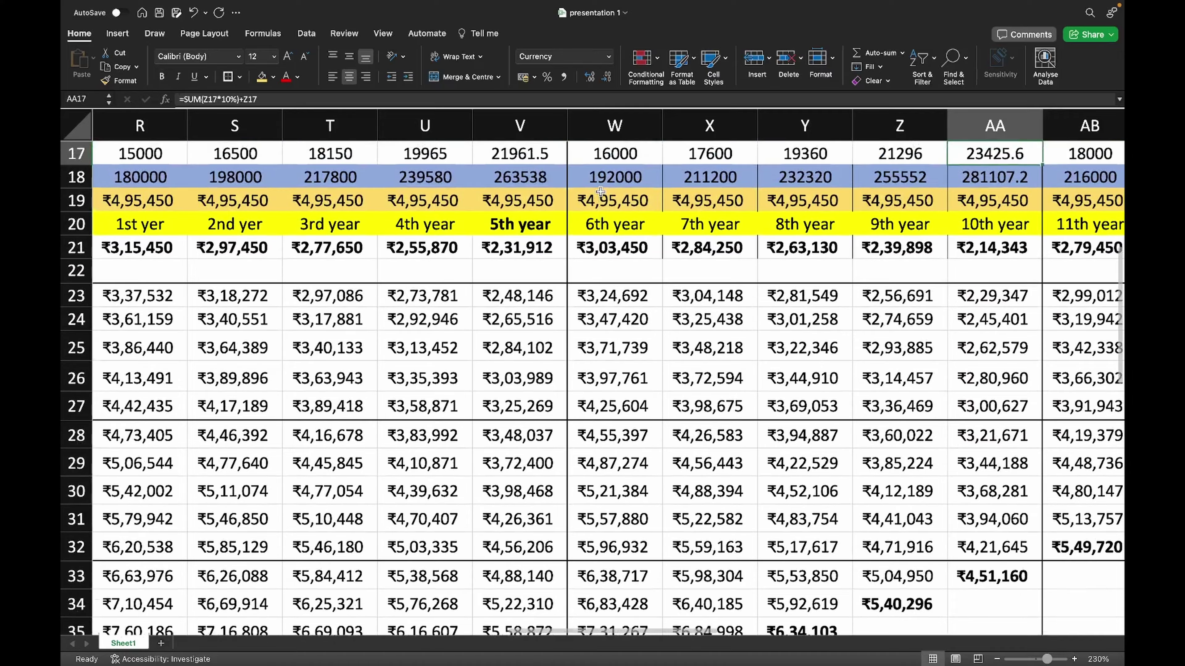
- Compare the EMI of the 10th and 11th years in row 19 and check the 11th-year monthly rent in AB17
{"action": "key", "text": "Right"}
{"action": "key", "text": "Right"}
{"action": "key", "text": "Right"}
{"action": "key", "text": "Down"}
{"action": "key", "text": "Down"}
{"action": "key", "text": "Down"}
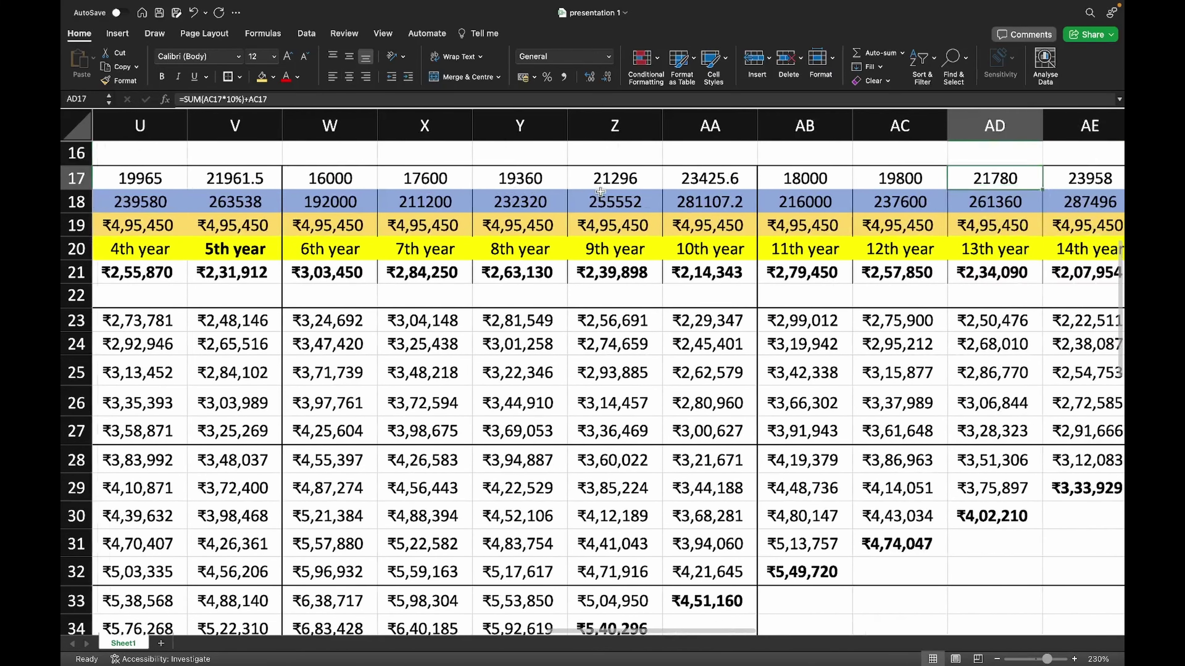
{"action": "key", "text": "Left"}
{"action": "key", "text": "Left"}
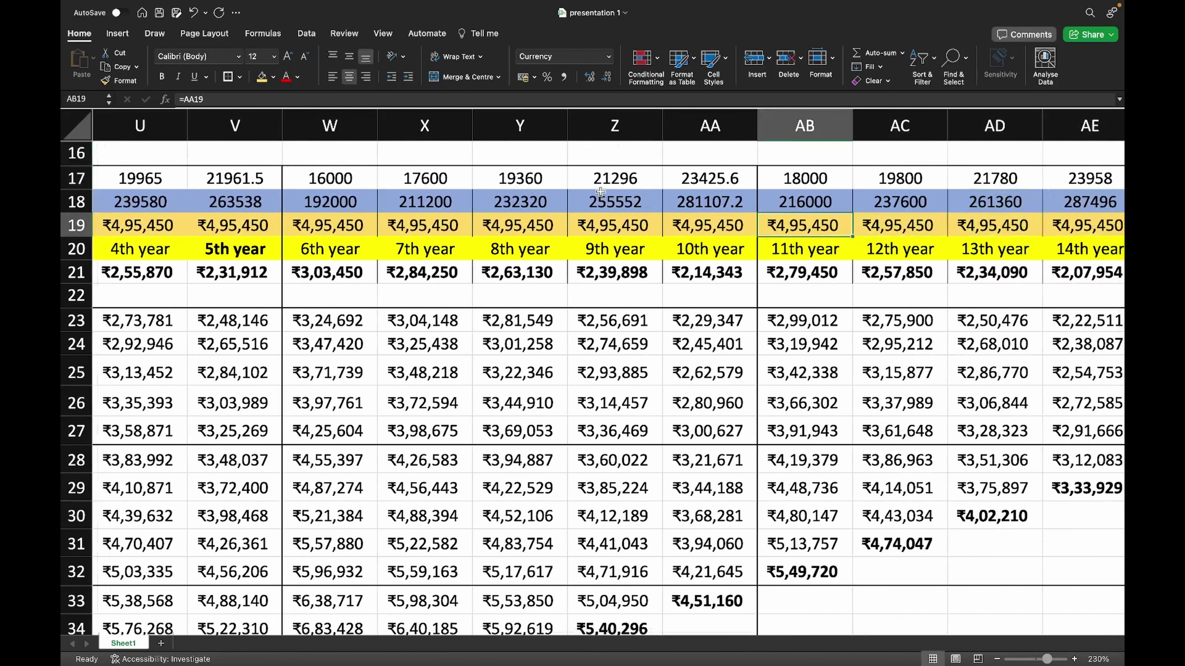
{"action": "key", "text": "Left"}
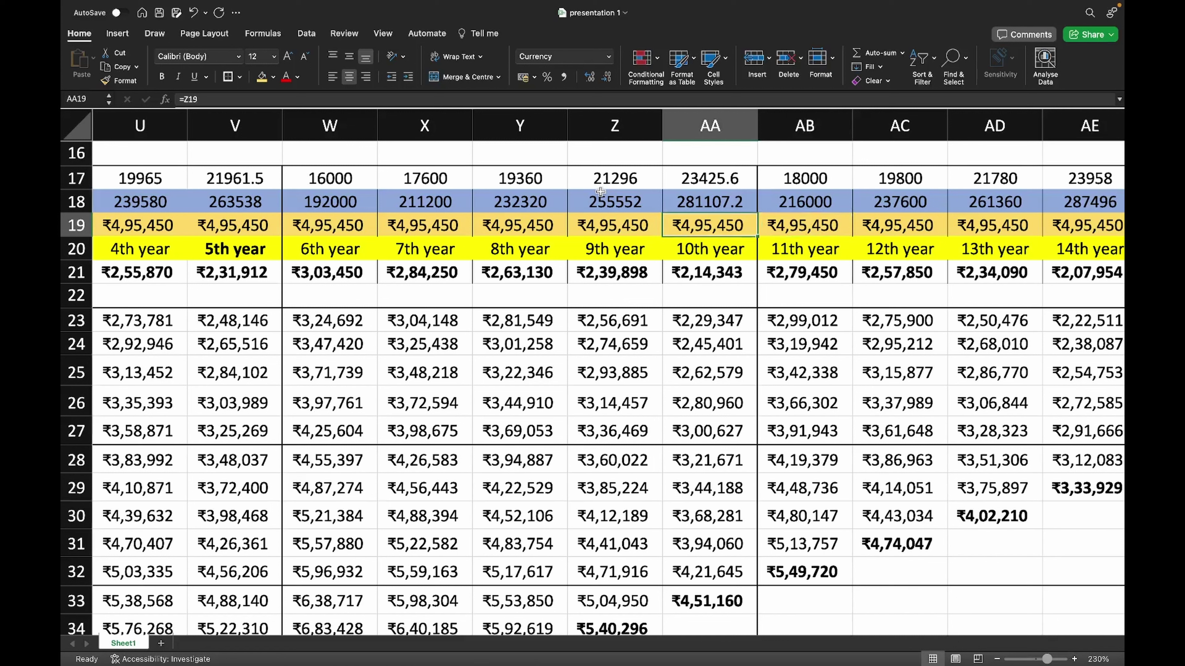
{"action": "key", "text": "Right"}
{"action": "key", "text": "Up"}
{"action": "key", "text": "Up"}
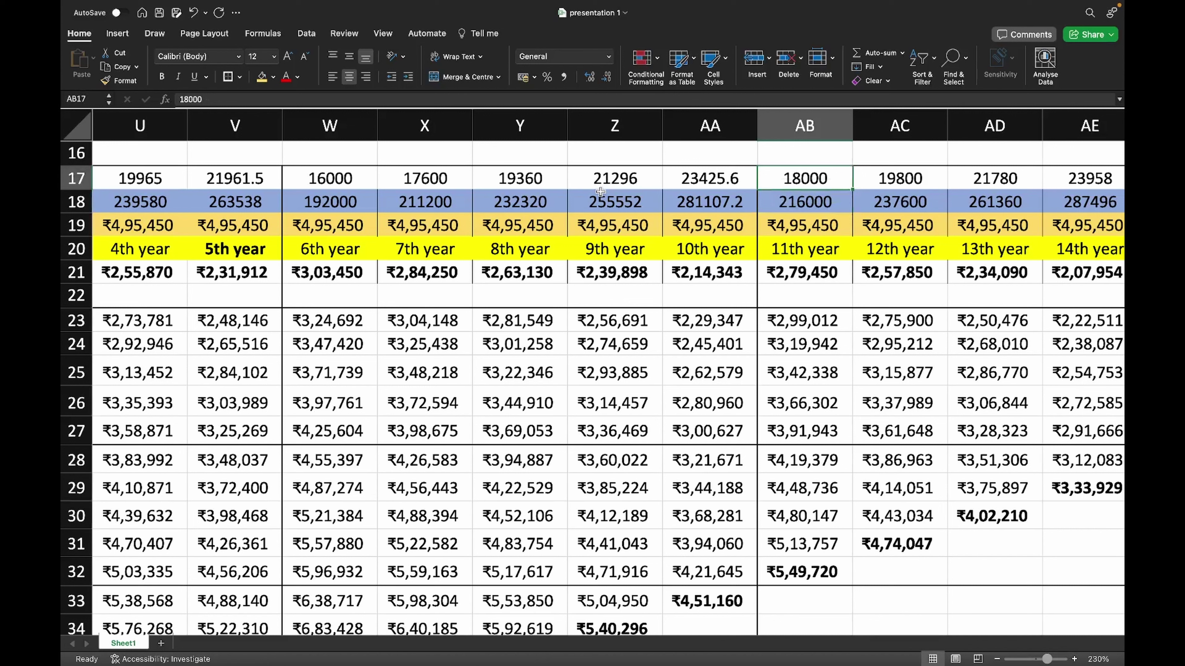
- Review the 11th year's monthly rent, annual rent and EMI in cells AB17 to AB19
{"action": "key", "text": "Down"}
{"action": "key", "text": "Up"}
{"action": "key", "text": "Down"}
{"action": "key", "text": "Down"}
{"action": "key", "text": "Down"}
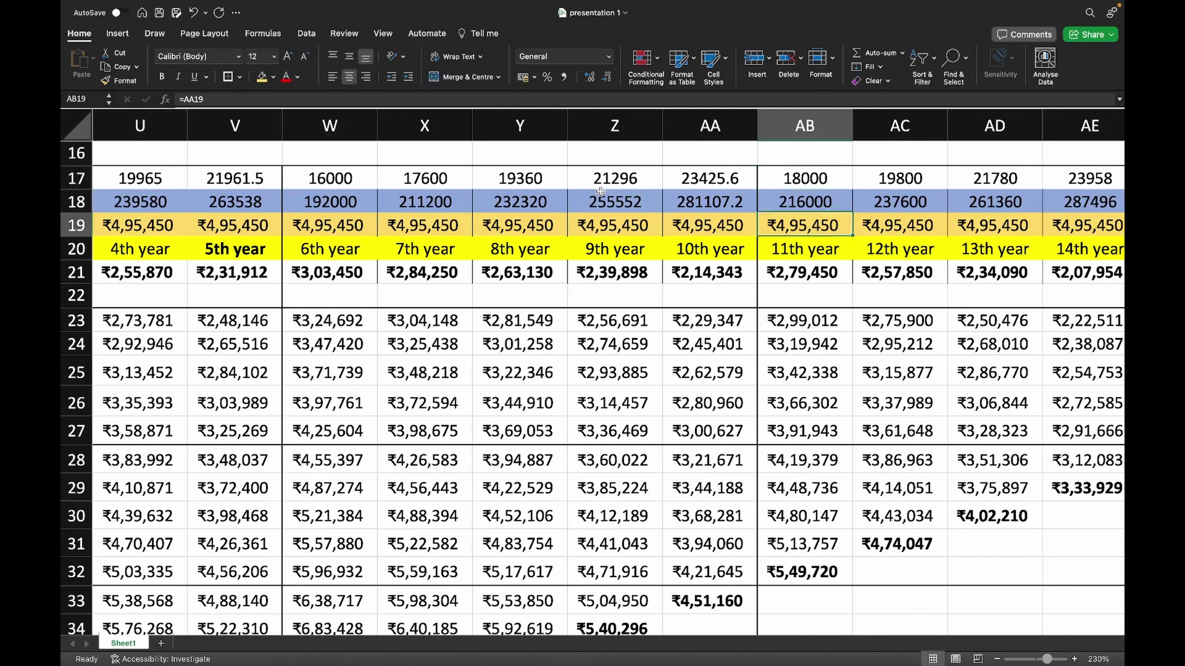
{"action": "key", "text": "Up"}
{"action": "key", "text": "Up"}
{"action": "key", "text": "Up"}
- Follow the monthly rent across to the 15th year in AF17 and check that year's EMI in AF19
{"action": "key", "text": "Right"}
{"action": "key", "text": "Right"}
{"action": "key", "text": "Right"}
{"action": "key", "text": "Right"}
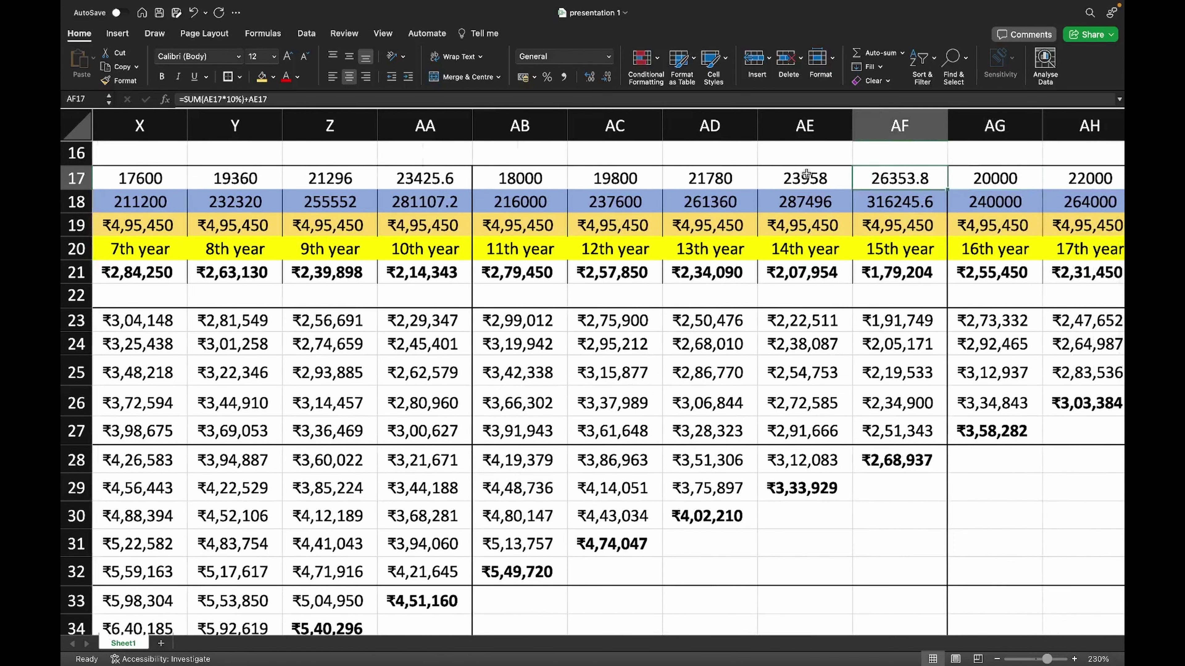
{"action": "left_click", "coordinate": [867, 226]}
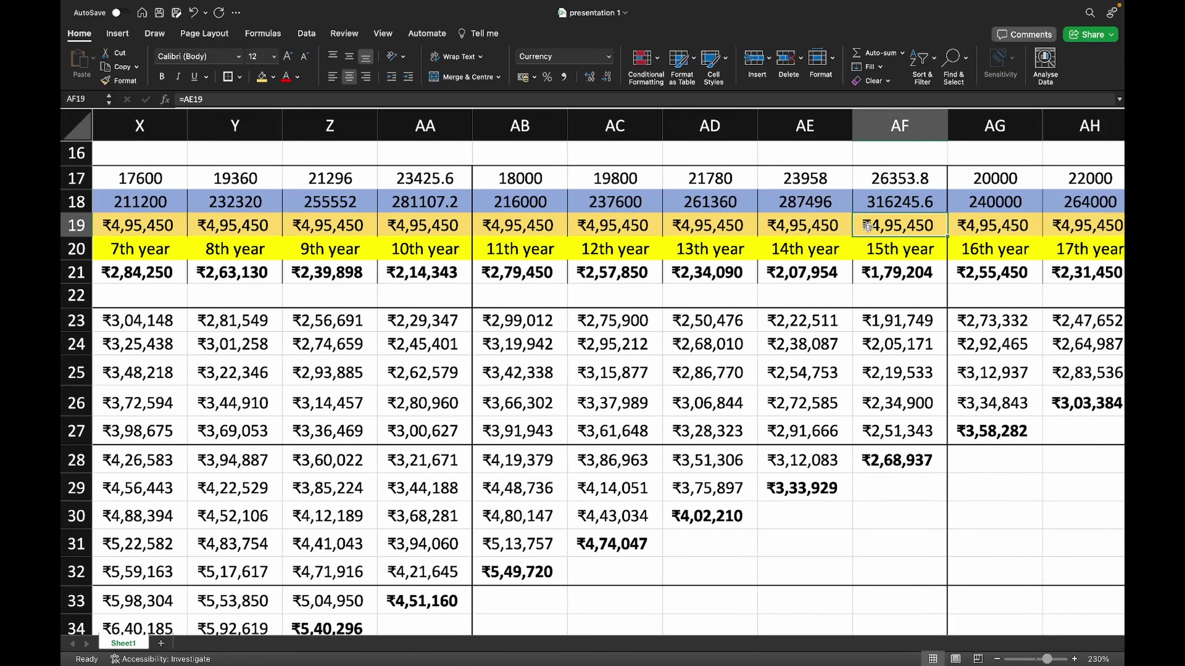
{"action": "key", "text": "Up"}
{"action": "key", "text": "Up"}
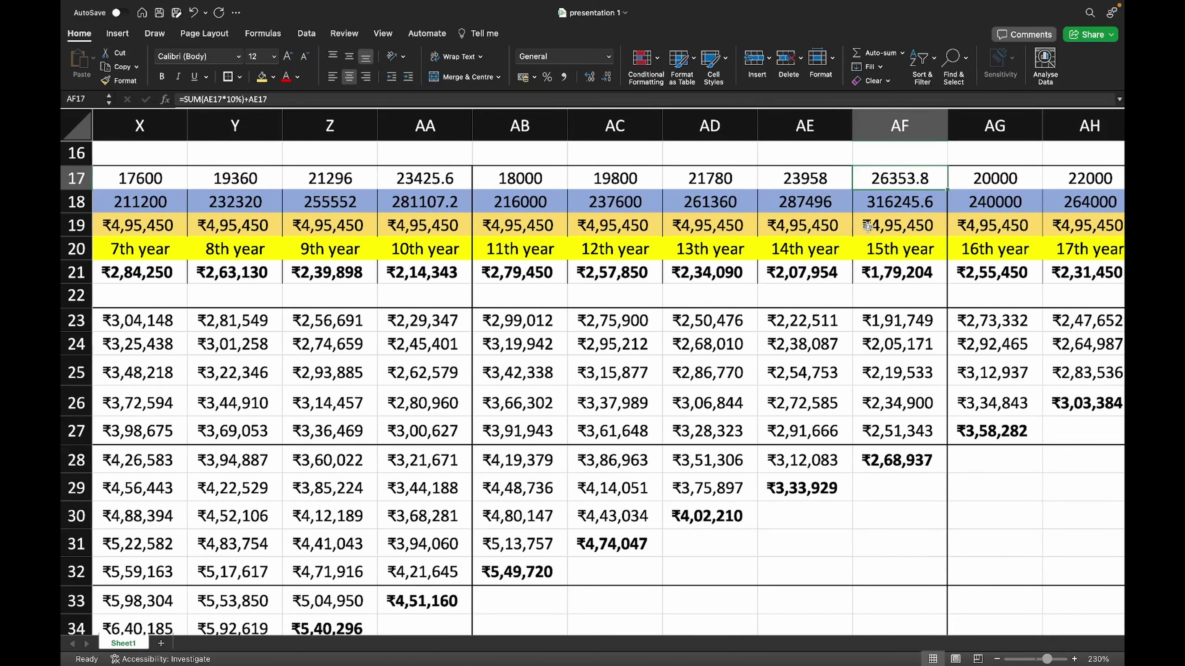
- Examine the 10% yearly increase formulas in the monthly rents of the 12th to 15th years, AC17 to AF17
{"action": "key", "text": "Left"}
{"action": "key", "text": "Left"}
{"action": "key", "text": "Left"}
{"action": "key", "text": "Left"}
{"action": "key", "text": "Right"}
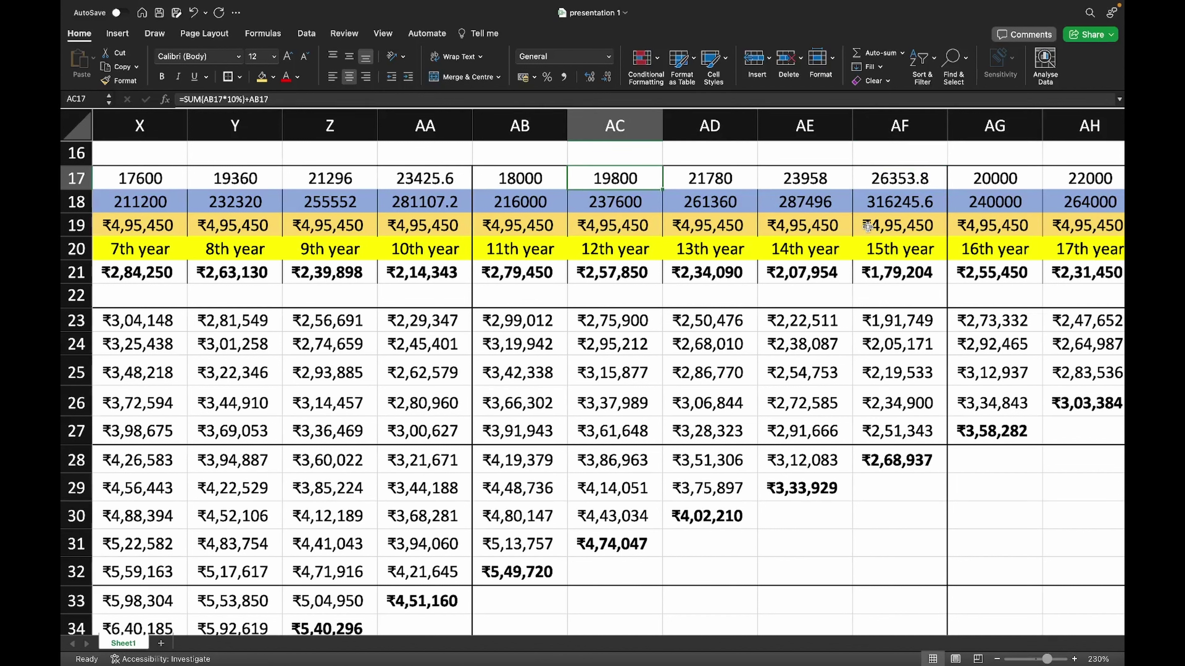
{"action": "key", "text": "Right"}
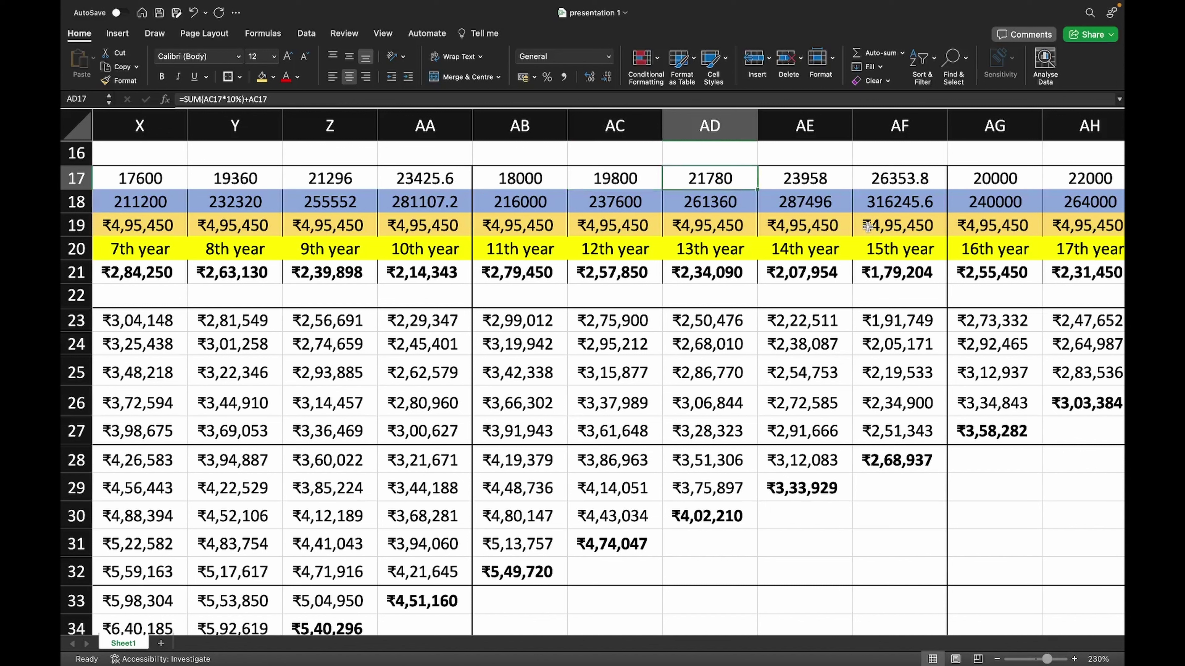
{"action": "key", "text": "Left"}
{"action": "key", "text": "Right"}
{"action": "key", "text": "Right"}
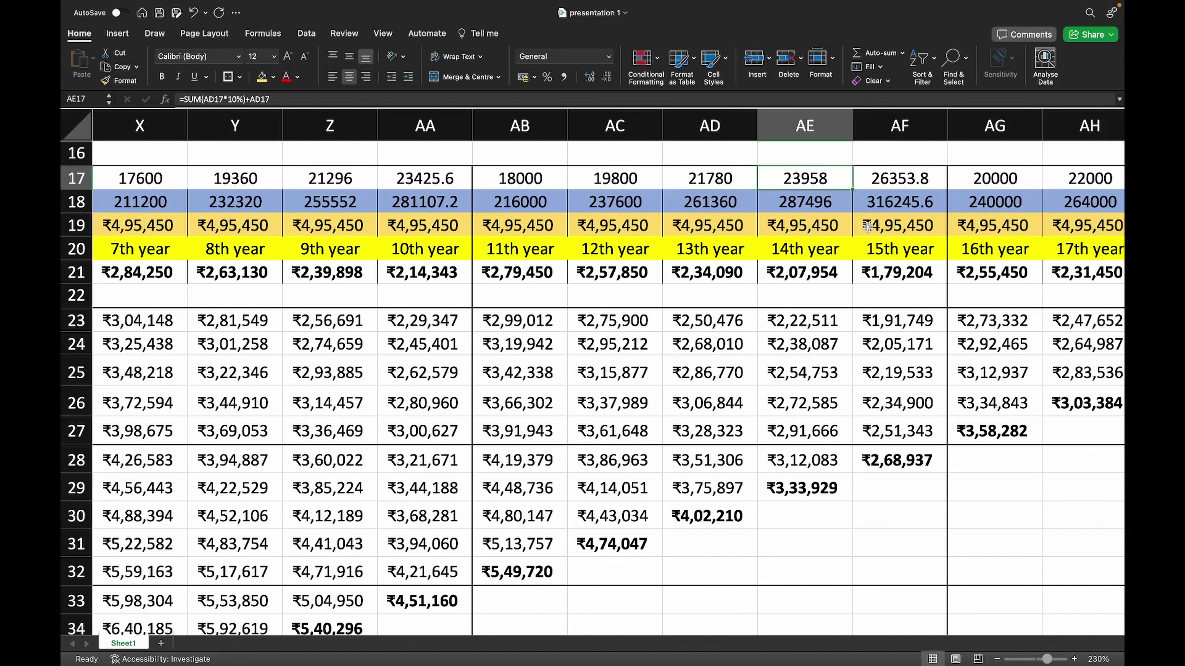
{"action": "key", "text": "Right"}
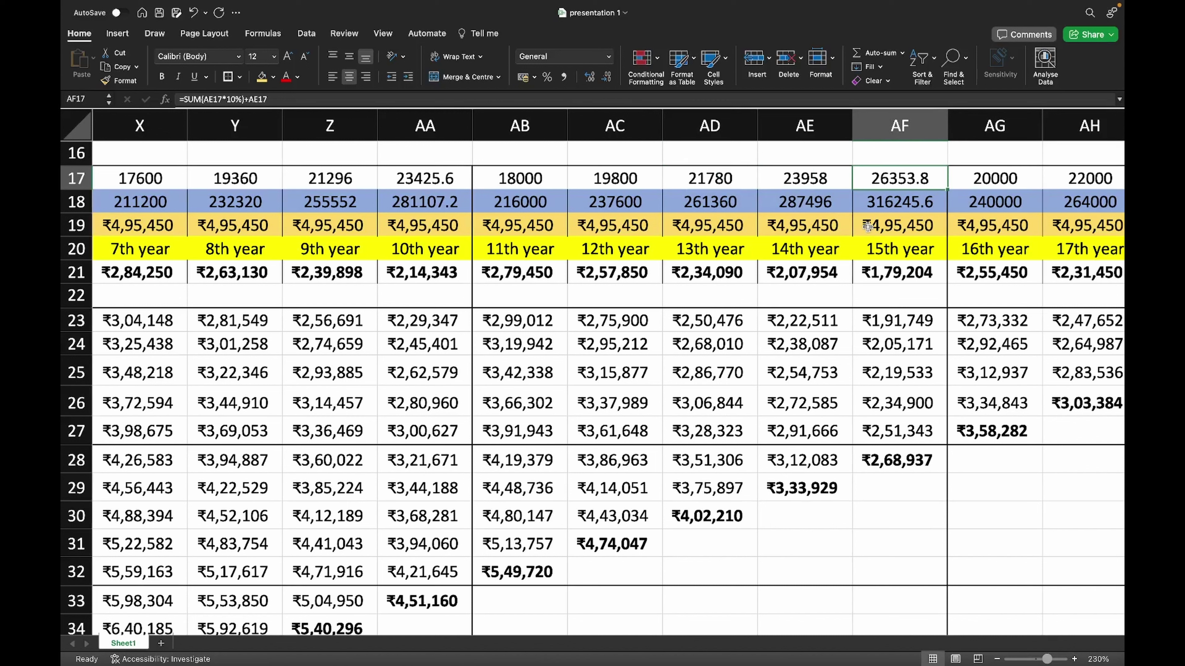
- Scan the monthly rents in row 17 from the 11th year through the 20th, ending on the 16th year in AG17
{"action": "key", "text": "Left"}
{"action": "key", "text": "Left"}
{"action": "key", "text": "Left"}
{"action": "key", "text": "Left"}
{"action": "key", "text": "Right"}
{"action": "key", "text": "Right"}
{"action": "key", "text": "Right"}
{"action": "key", "text": "Right"}
{"action": "key", "text": "Right"}
{"action": "key", "text": "Right"}
{"action": "key", "text": "Right"}
{"action": "key", "text": "Right"}
{"action": "key", "text": "Right"}
{"action": "key", "text": "Left"}
{"action": "key", "text": "Left"}
{"action": "key", "text": "Left"}
{"action": "key", "text": "Left"}
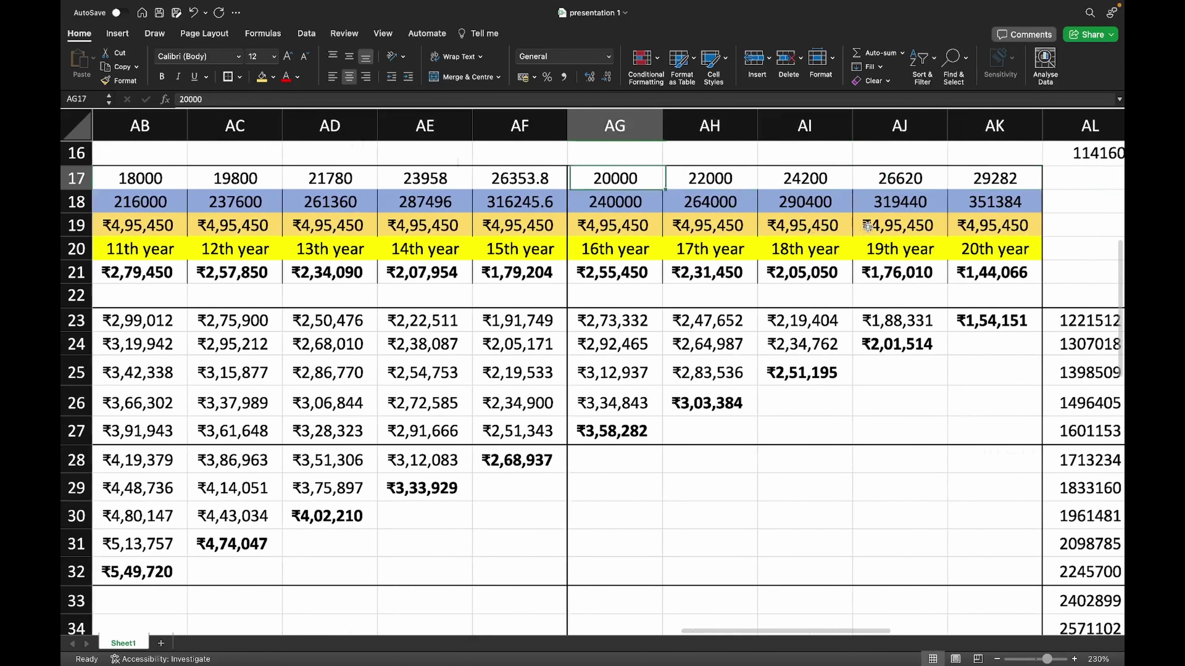
- Examine the 16th year's monthly rent, annual rent formula and EMI in cells AG17 to AG19
{"action": "key", "text": "Down"}
{"action": "key", "text": "Down"}
{"action": "key", "text": "Up"}
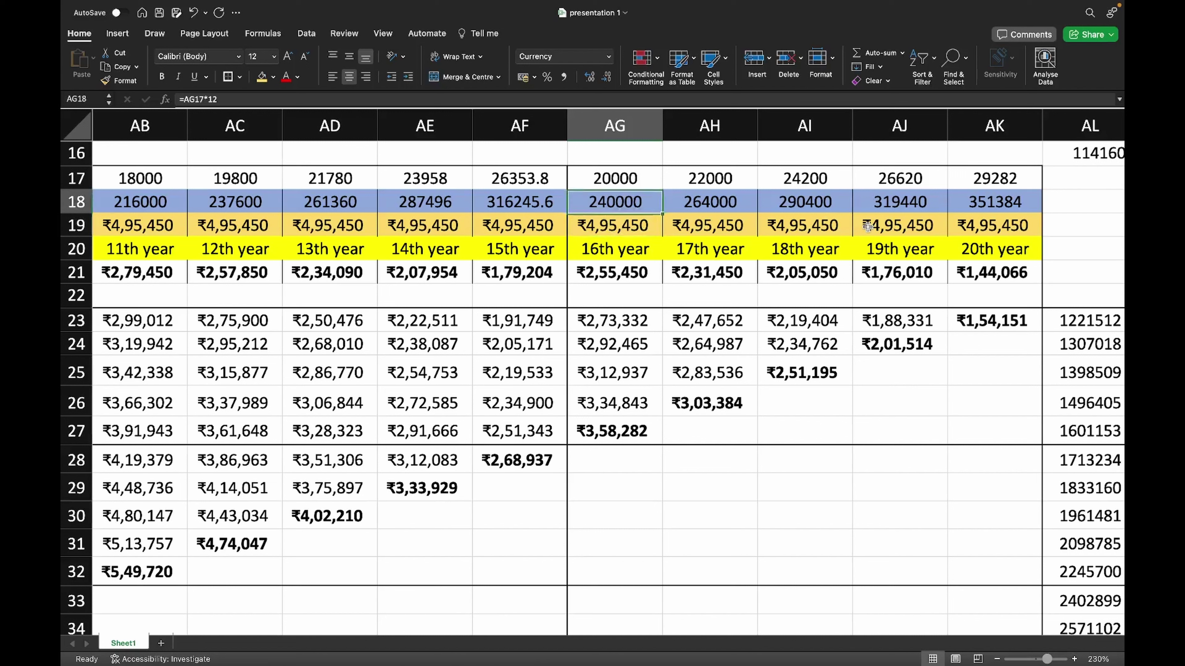
{"action": "key", "text": "Up"}
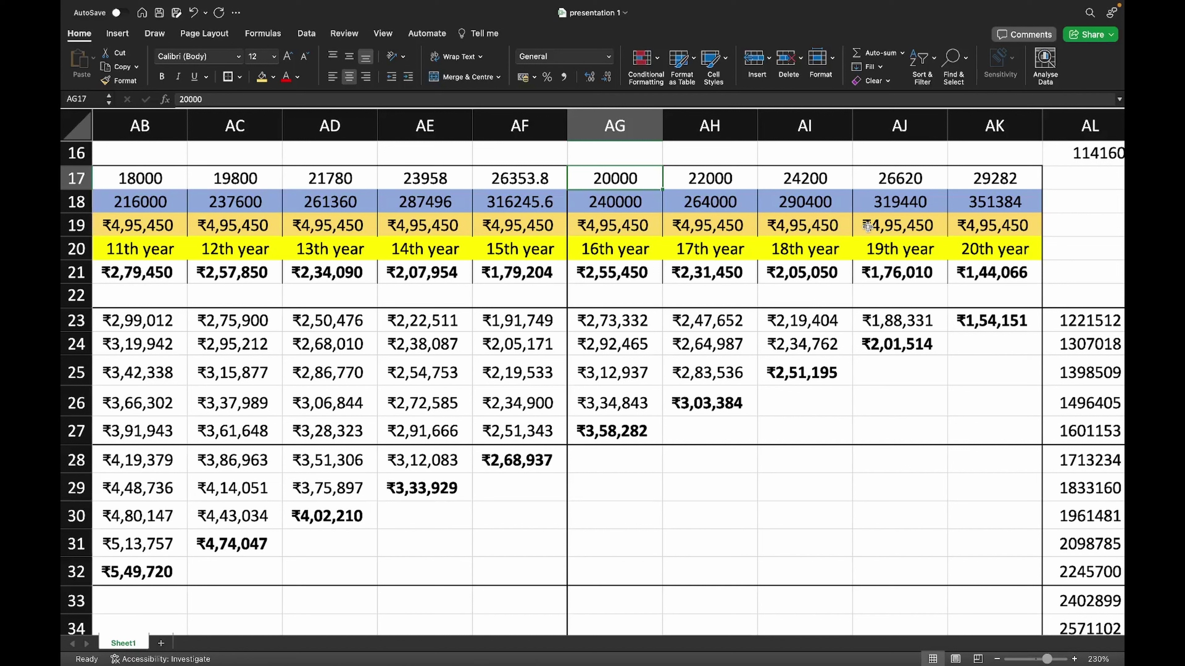
{"action": "key", "text": "Down"}
{"action": "key", "text": "Down"}
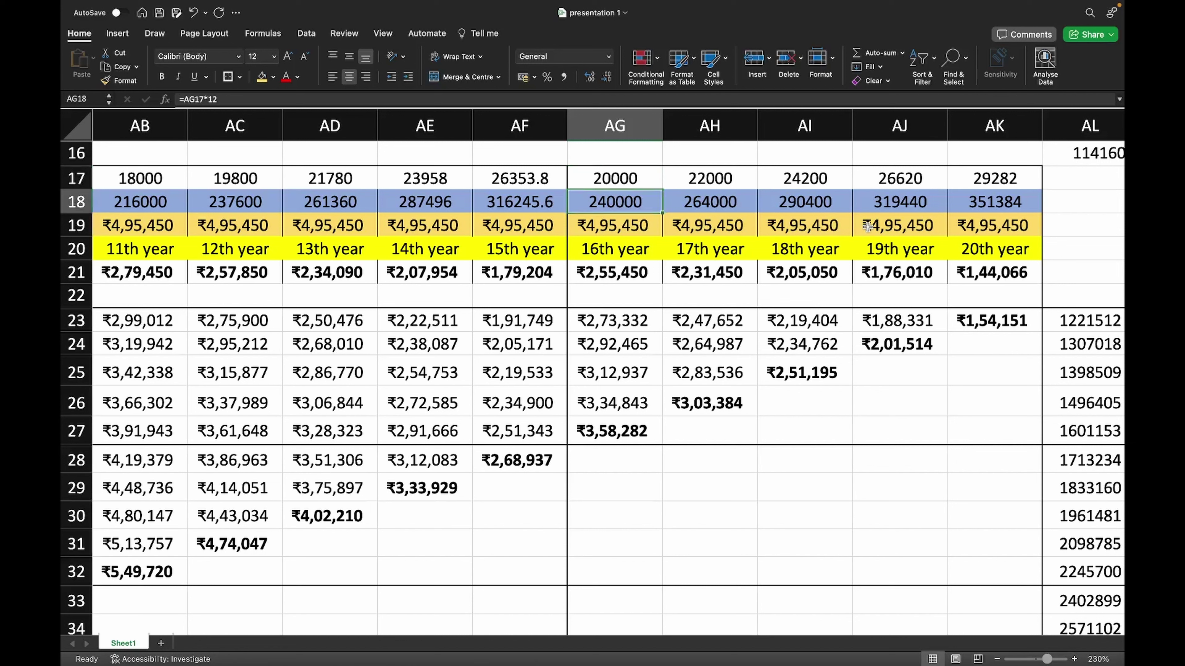
{"action": "key", "text": "Down"}
{"action": "key", "text": "Up"}
{"action": "key", "text": "Up"}
{"action": "key", "text": "Up"}
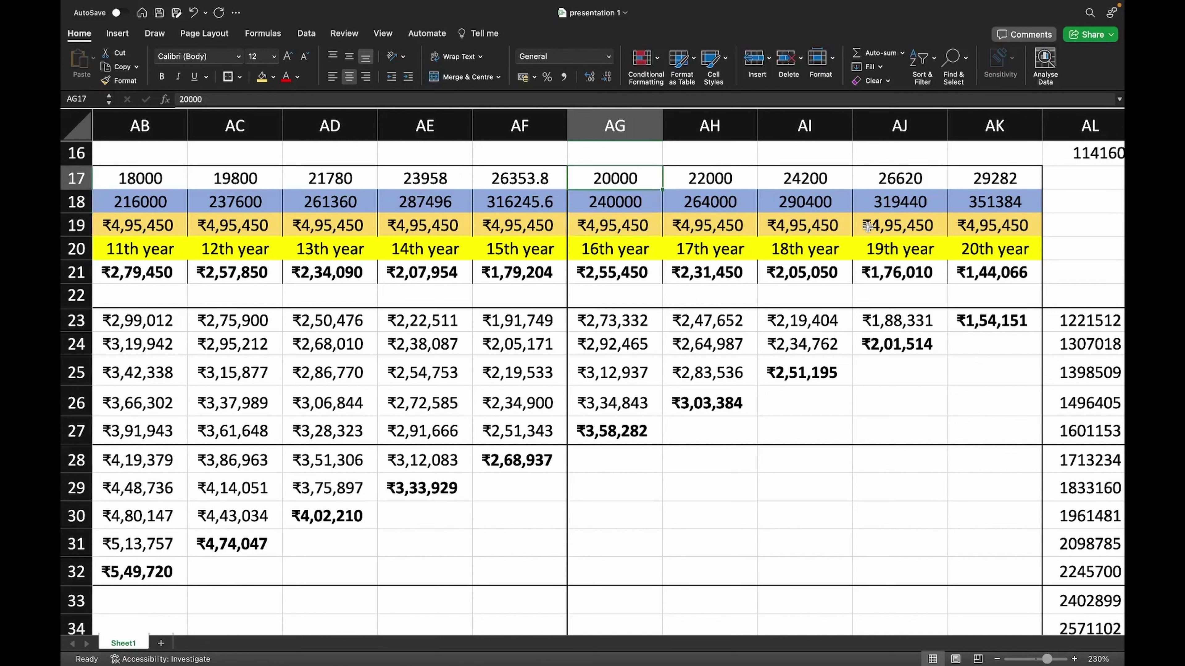
{"action": "key", "text": "Down"}
{"action": "key", "text": "Down"}
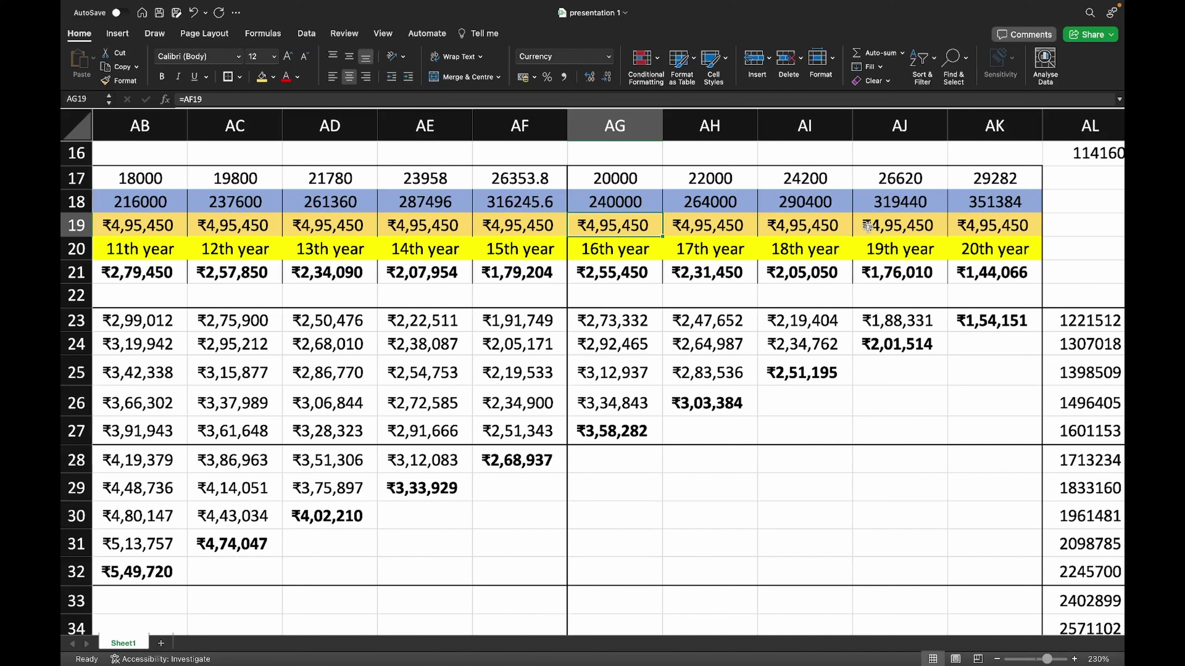
- Compare the 16th year's EMI in AG19 with the 15th year's EMI and its own monthly rent in AG17
{"action": "key", "text": "Left"}
{"action": "key", "text": "Right"}
{"action": "key", "text": "Up"}
{"action": "key", "text": "Up"}
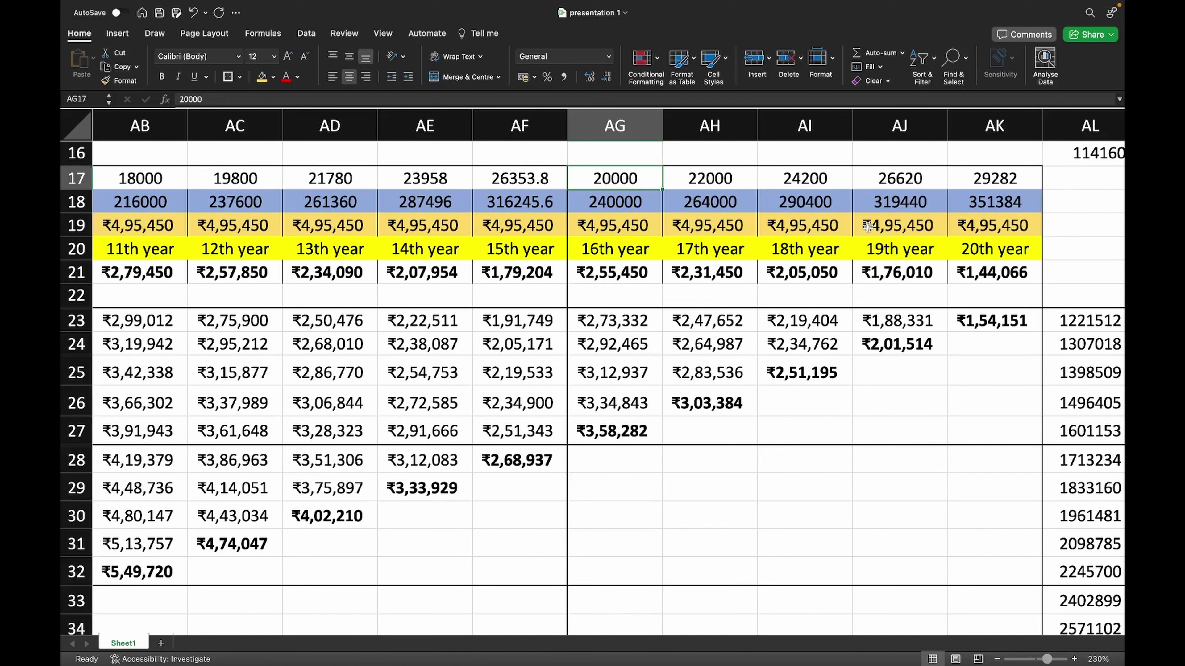
{"action": "key", "text": "Down"}
{"action": "key", "text": "Down"}
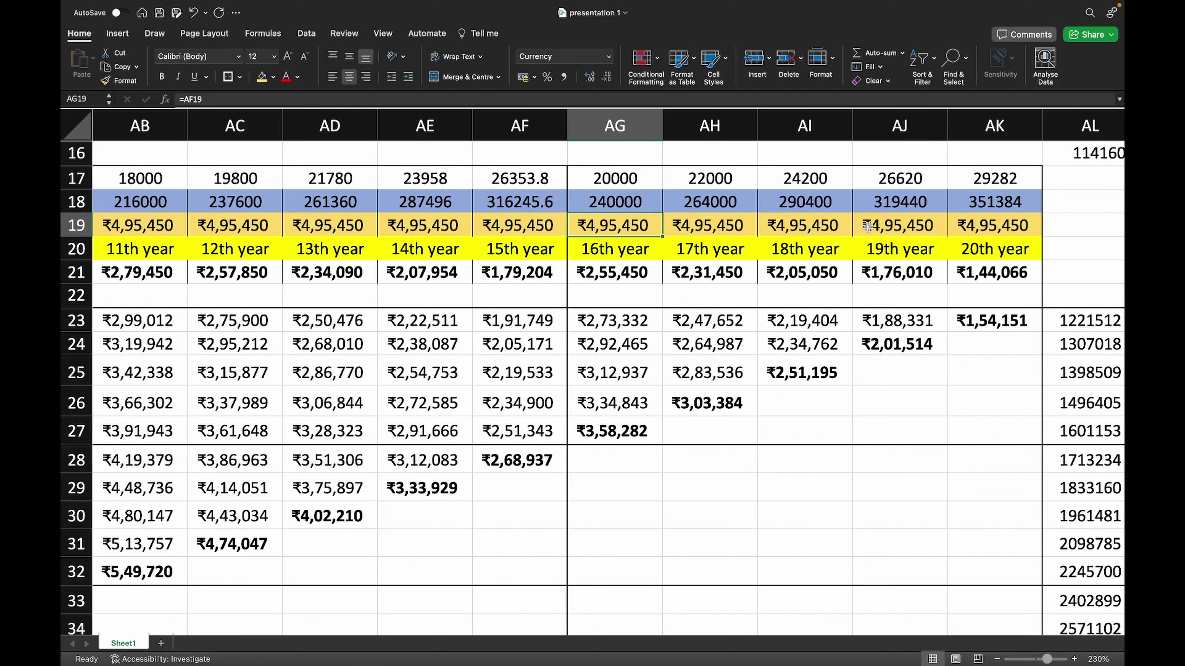
- Check the 17th year's EMI in AH19 and follow the monthly rents in row 17 to the 20th year
{"action": "key", "text": "Right"}
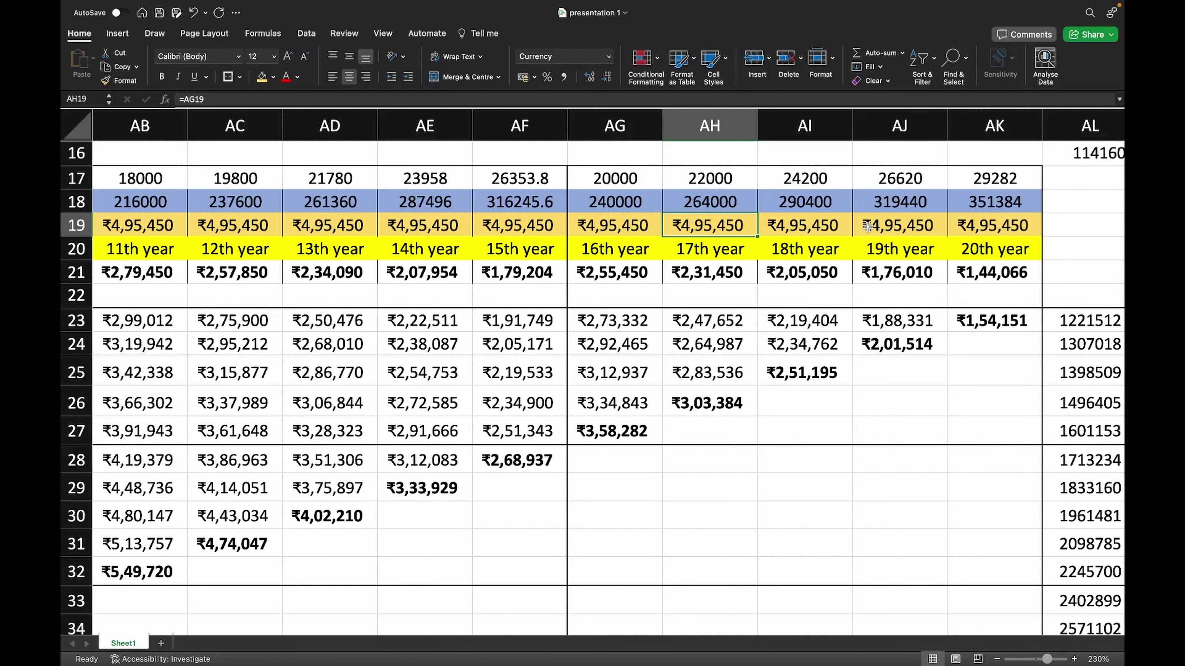
{"action": "key", "text": "Up"}
{"action": "key", "text": "Up"}
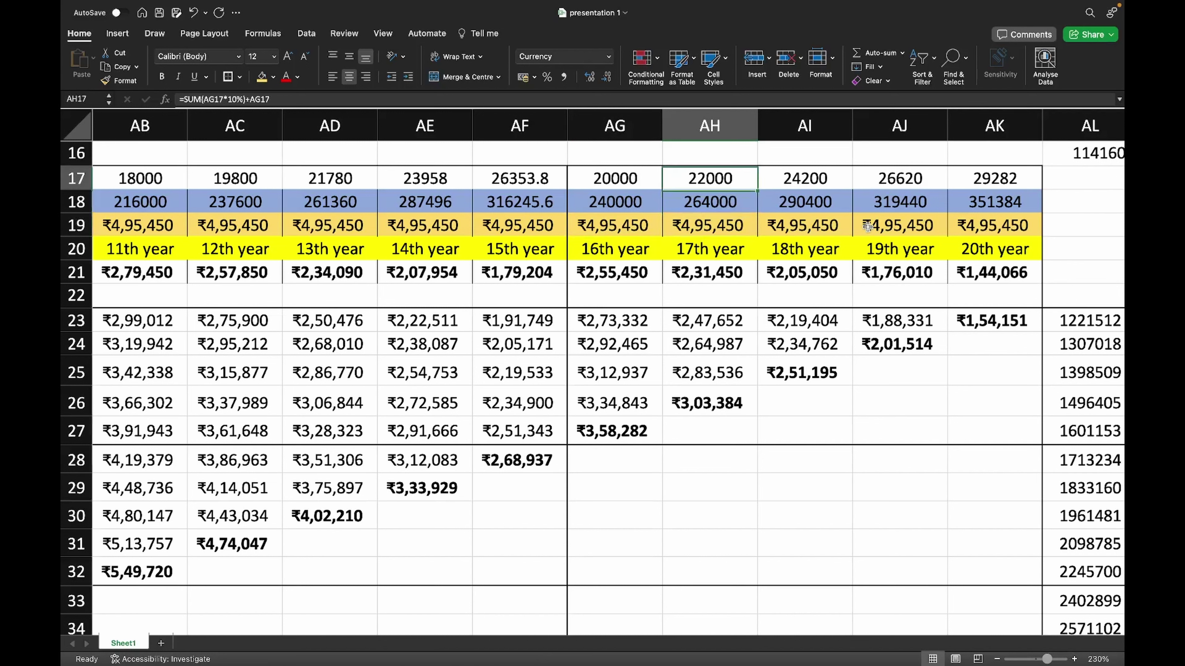
{"action": "key", "text": "Right"}
{"action": "key", "text": "Right"}
{"action": "key", "text": "Right"}
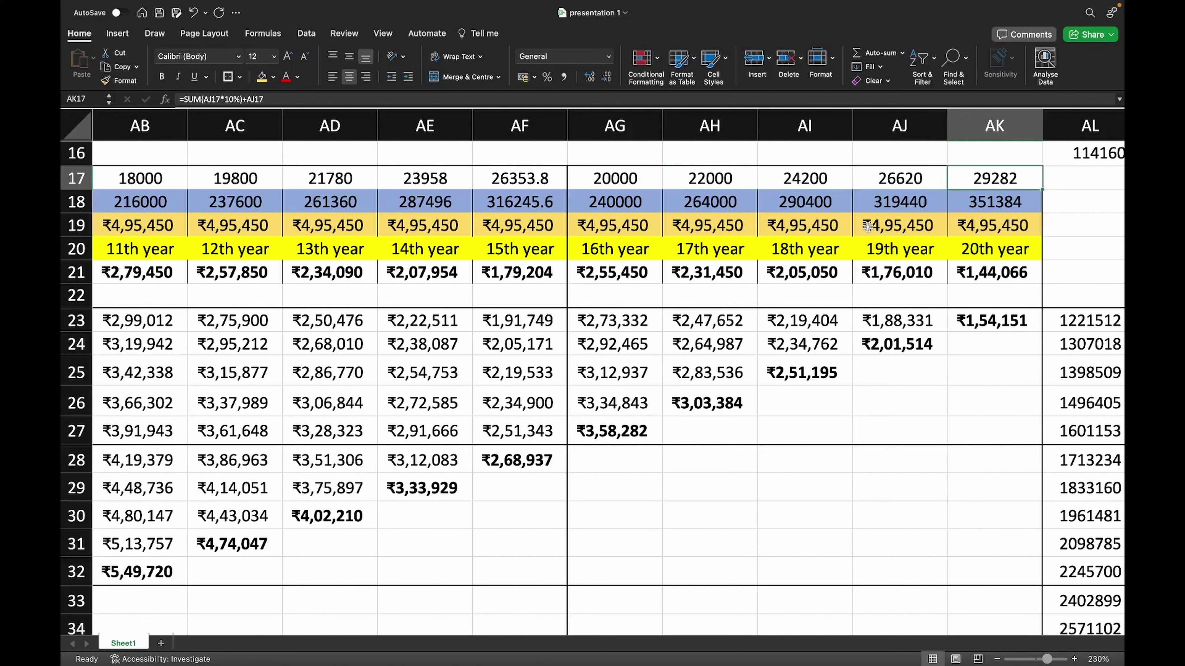
- Examine how the 20th year's difference in AK21 is derived from the EMI in AK19 and annual rent in AK18
{"action": "key", "text": "Down"}
{"action": "key", "text": "Down"}
{"action": "key", "text": "Down"}
{"action": "key", "text": "Down"}
{"action": "key", "text": "Down"}
{"action": "key", "text": "Up"}
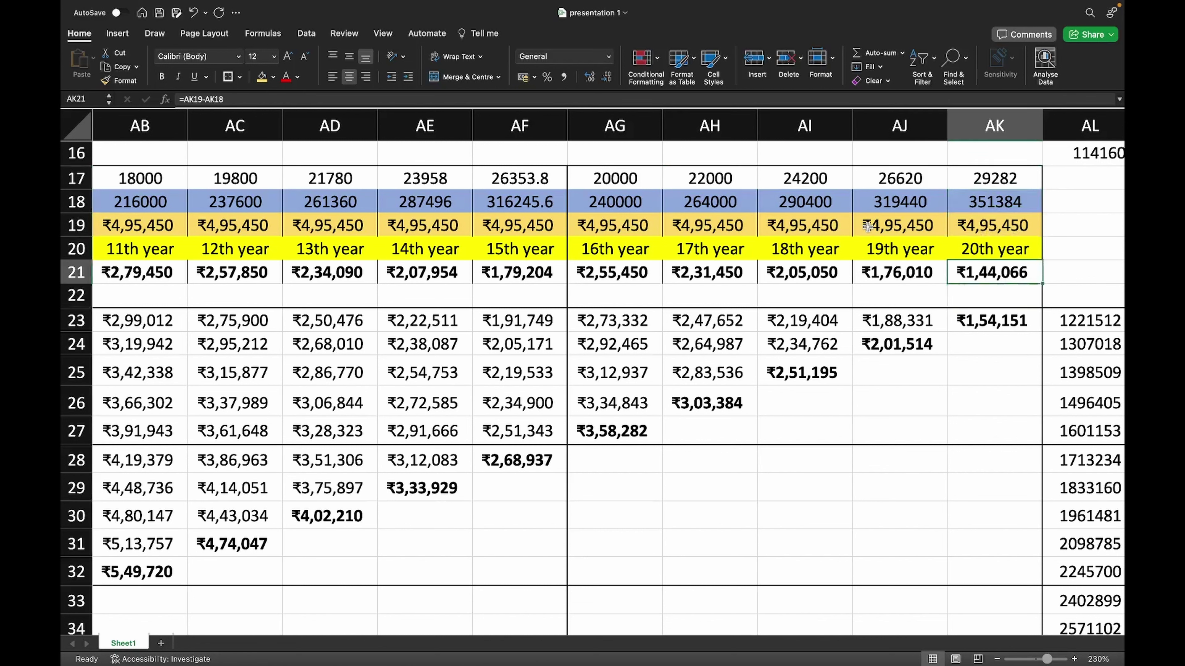
{"action": "key", "text": "Up"}
{"action": "key", "text": "Up"}
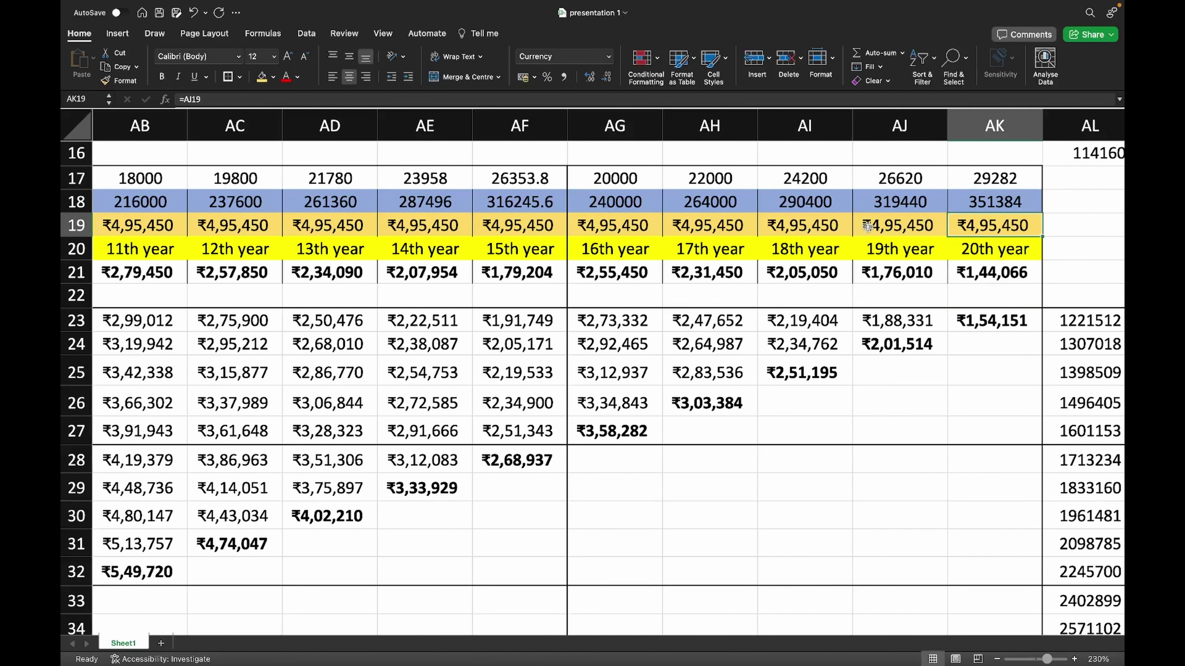
{"action": "key", "text": "Up"}
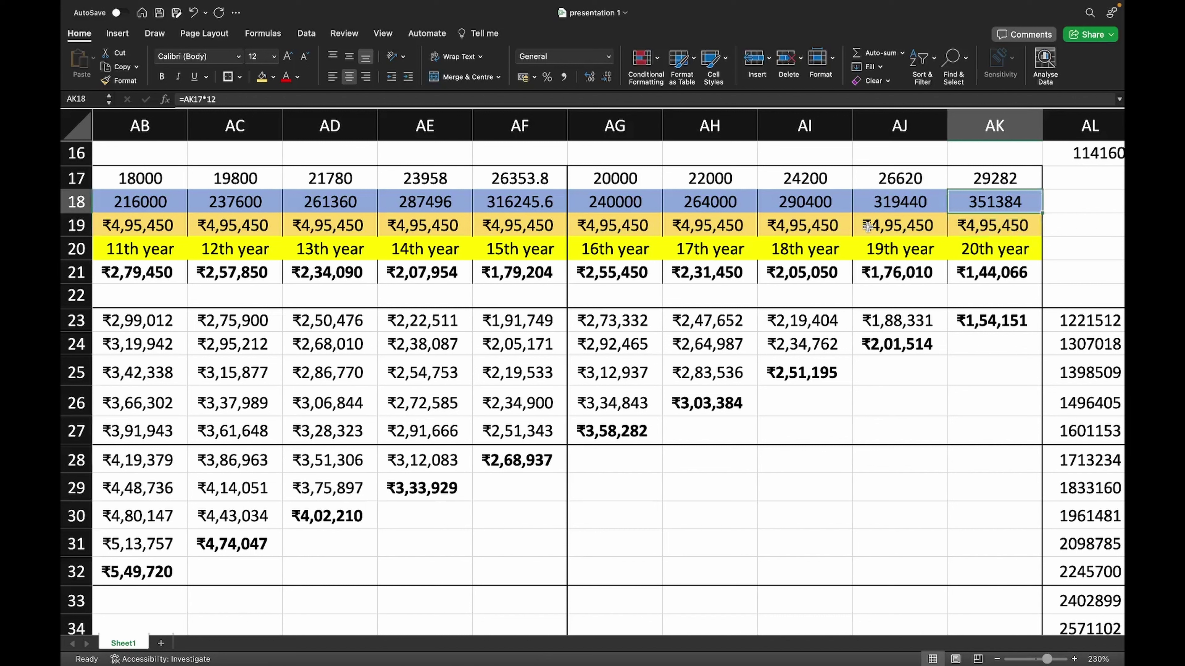
{"action": "key", "text": "Down"}
{"action": "key", "text": "Down"}
{"action": "key", "text": "Down"}
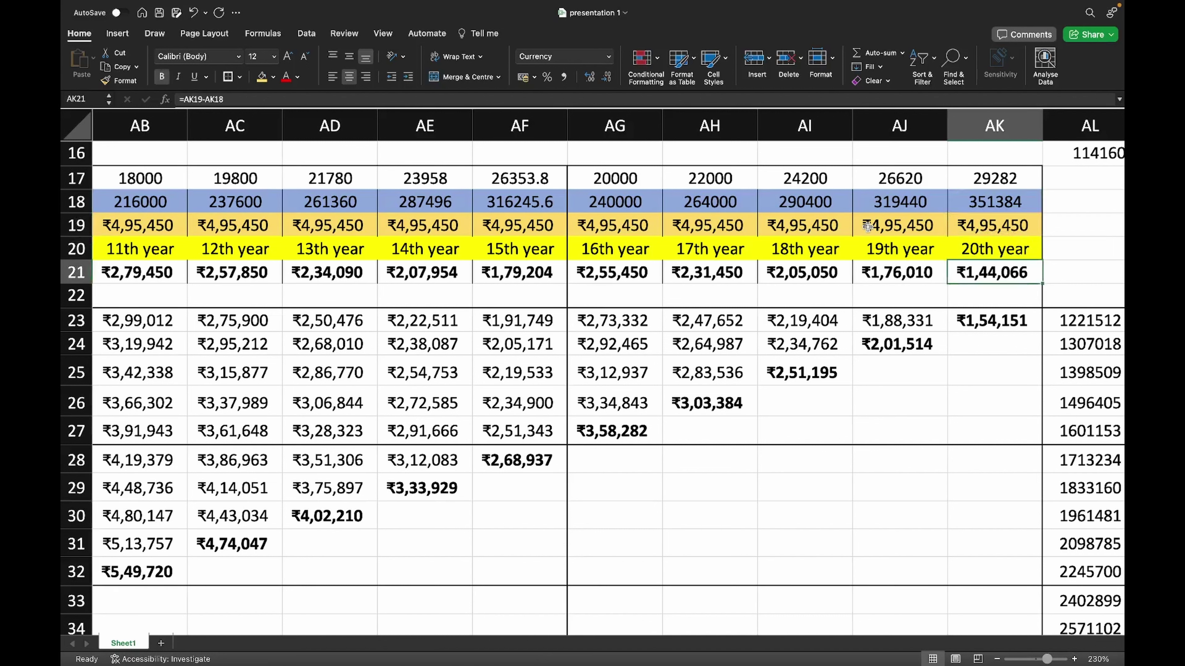
{"action": "key", "text": "Up"}
{"action": "key", "text": "Up"}
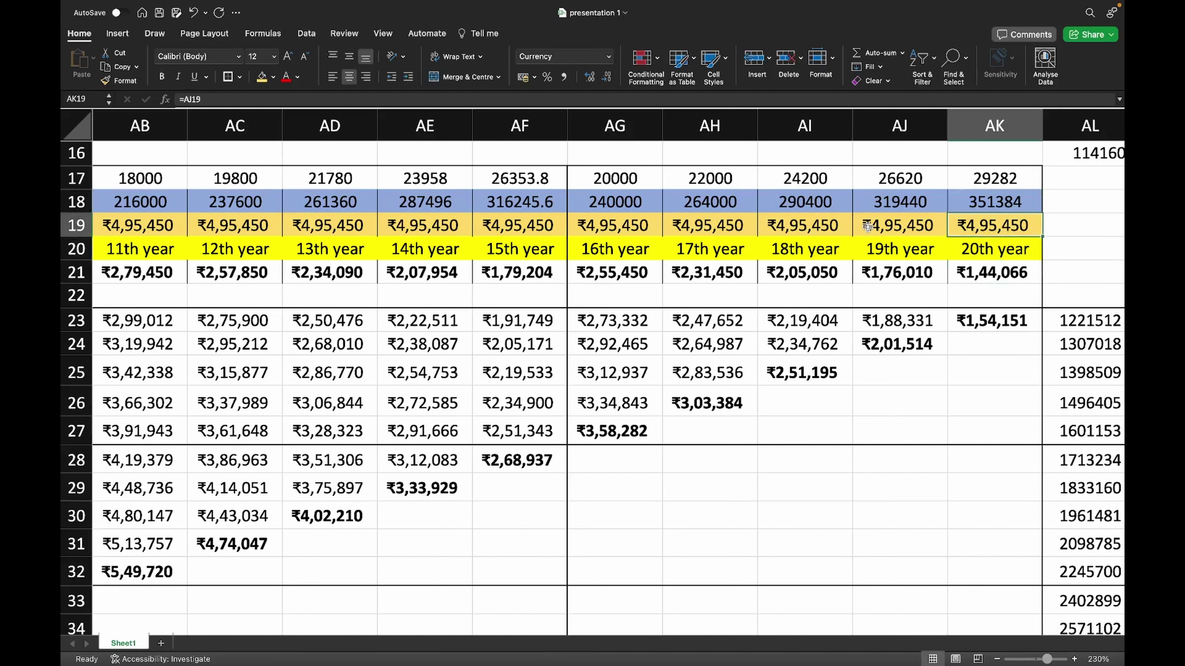
- Compare the 20th year's difference in AK21 with its 7% growth formula in AK23
{"action": "key", "text": "Down"}
{"action": "key", "text": "Down"}
{"action": "key", "text": "Down"}
{"action": "key", "text": "Down"}
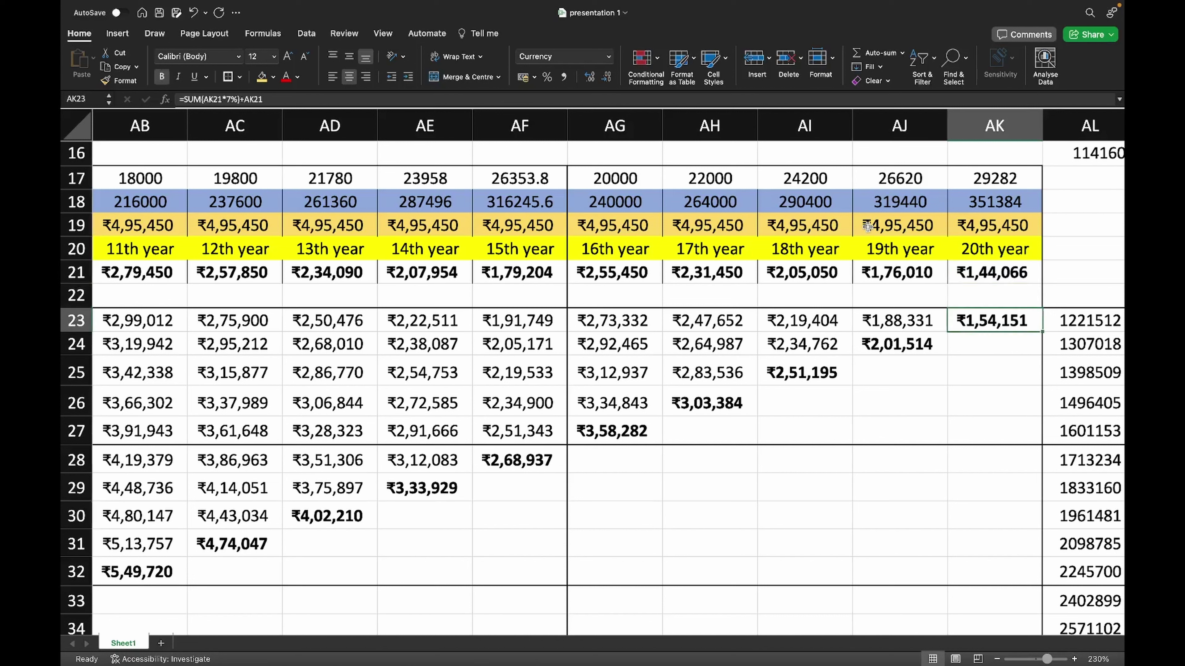
{"action": "key", "text": "Up"}
{"action": "key", "text": "Up"}
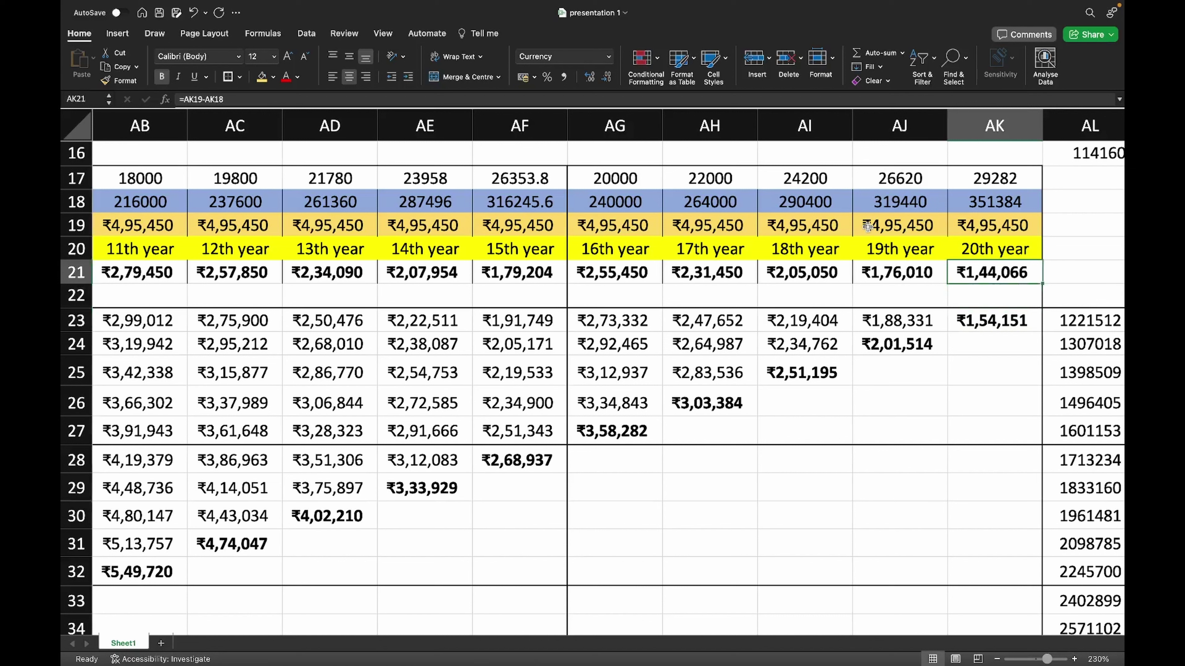
{"action": "key", "text": "Down"}
{"action": "key", "text": "Down"}
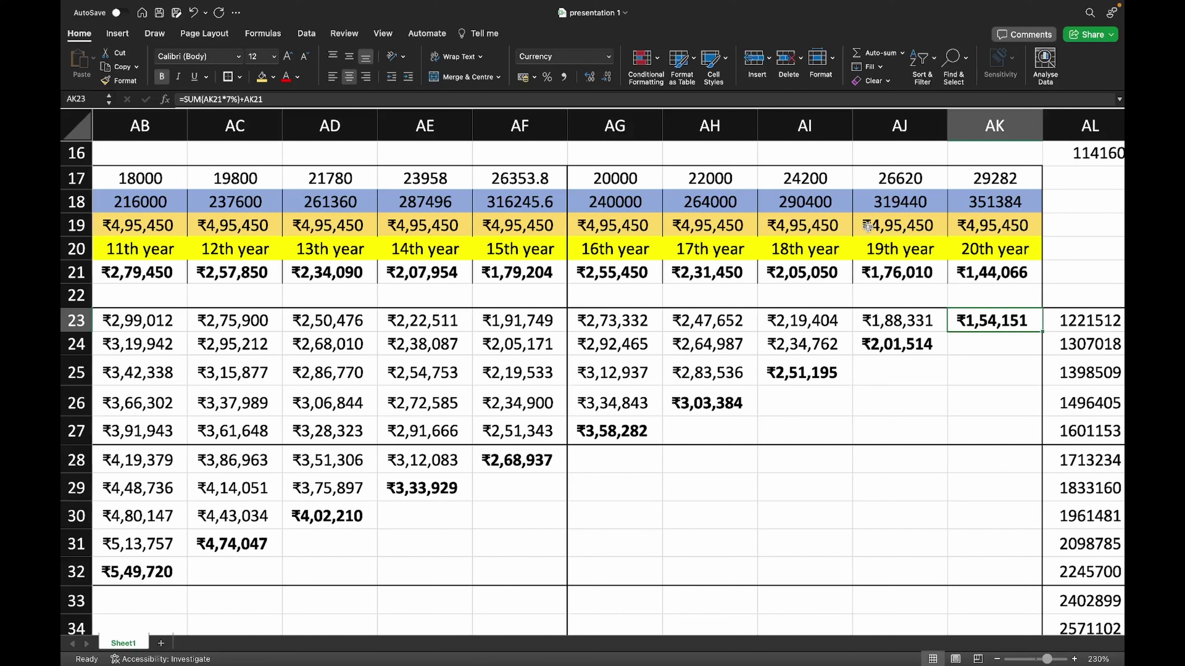
- Trace the 19th year's figures in column AJ down to the two 7% growth values in AJ23 and AJ24
{"action": "key", "text": "Left"}
{"action": "key", "text": "Up"}
{"action": "key", "text": "Up"}
{"action": "key", "text": "Up"}
{"action": "key", "text": "Down"}
{"action": "key", "text": "Down"}
{"action": "key", "text": "Down"}
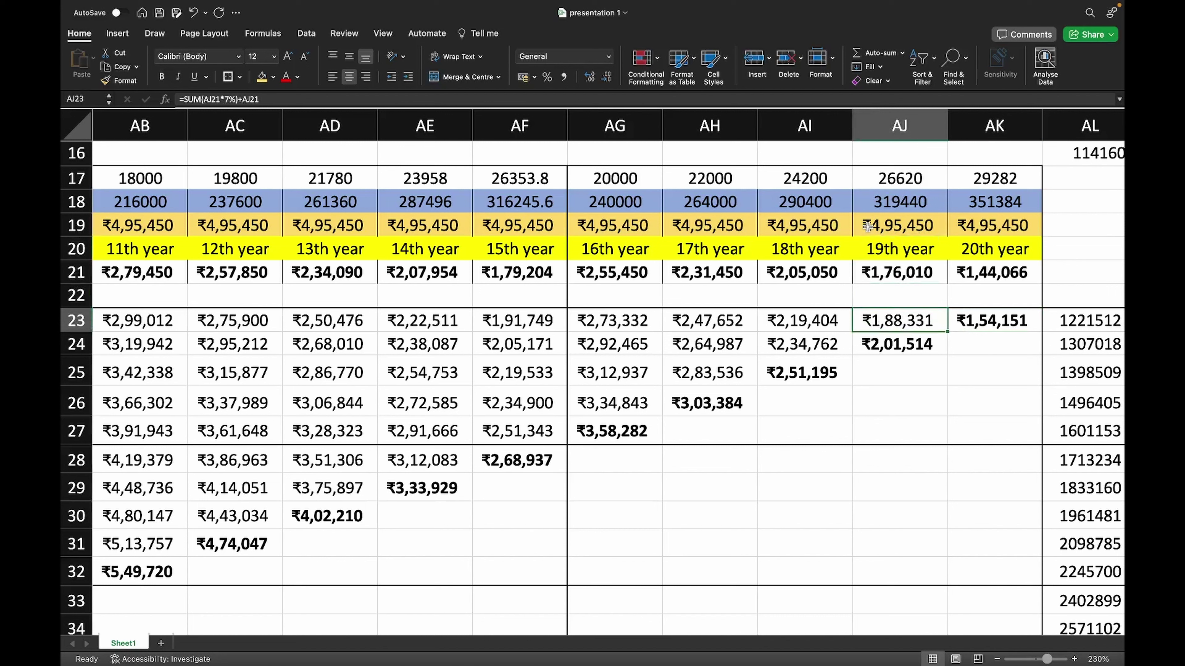
{"action": "key", "text": "Down"}
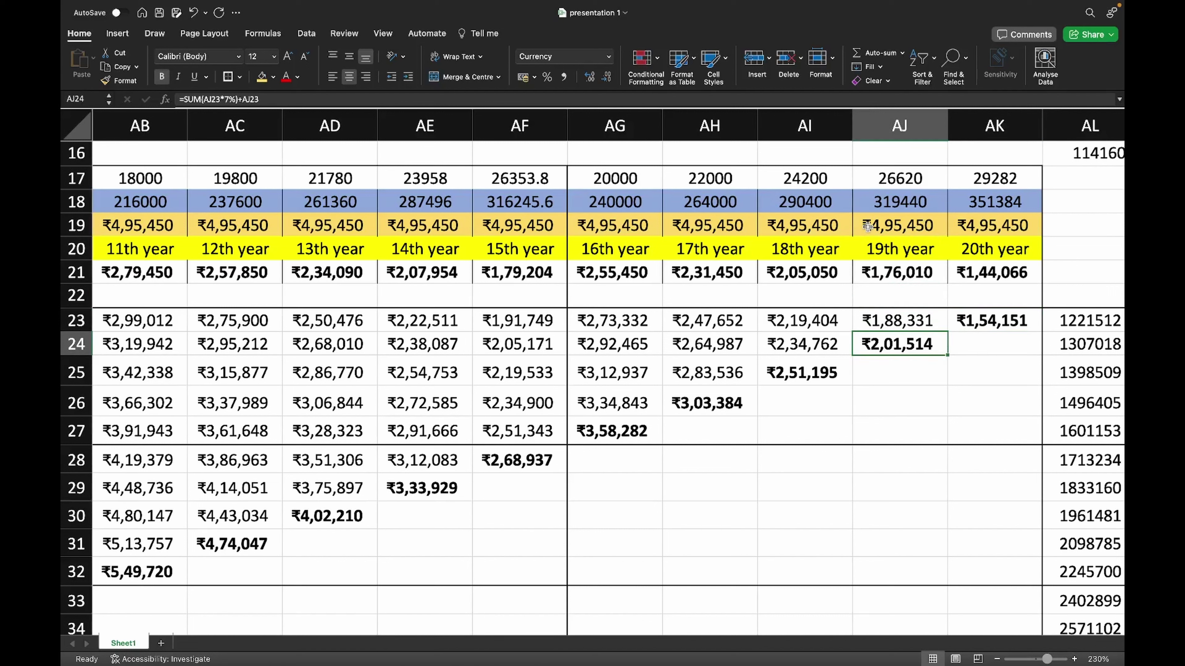
- Compare the 19th year's difference in AJ21 with its final value in AJ24, and return to the 20th year's column
{"action": "key", "text": "Up"}
{"action": "key", "text": "Up"}
{"action": "key", "text": "Up"}
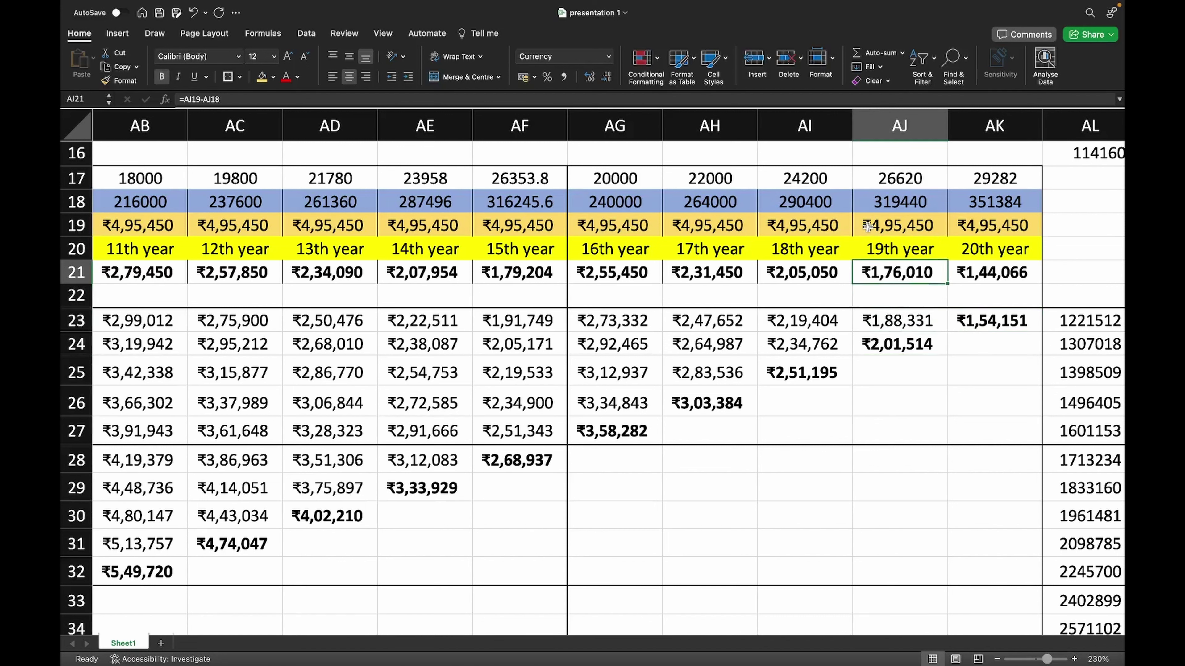
{"action": "key", "text": "Down"}
{"action": "key", "text": "Down"}
{"action": "key", "text": "Down"}
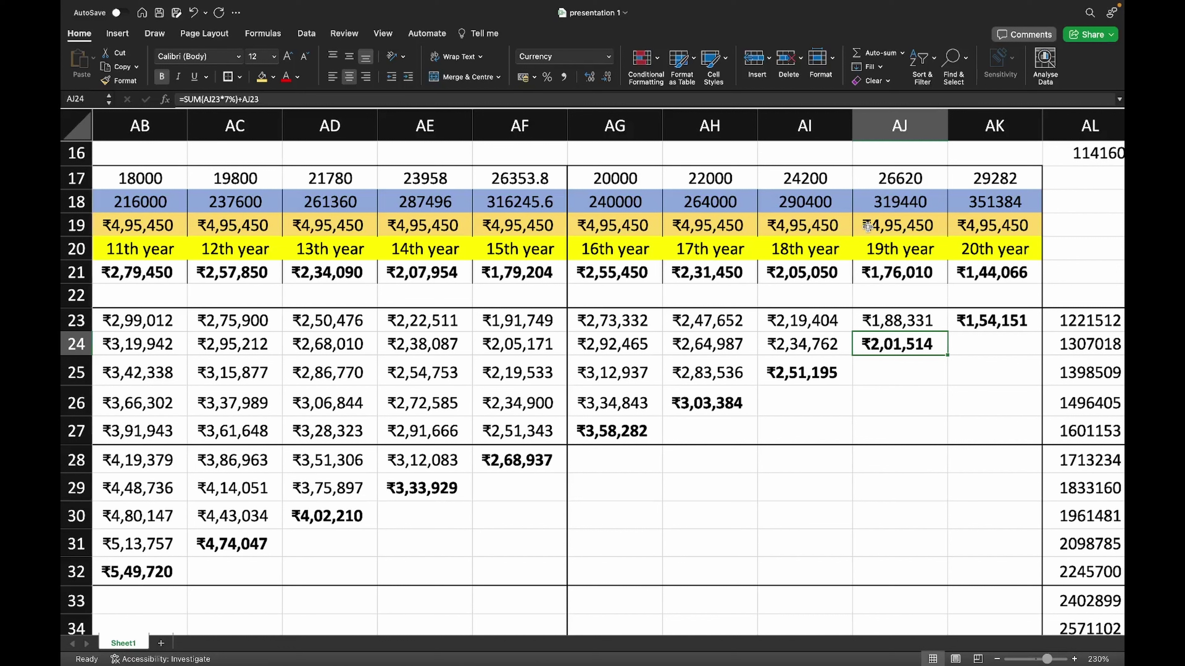
{"action": "key", "text": "Up"}
{"action": "key", "text": "Up"}
{"action": "key", "text": "Right"}
{"action": "key", "text": "Down"}
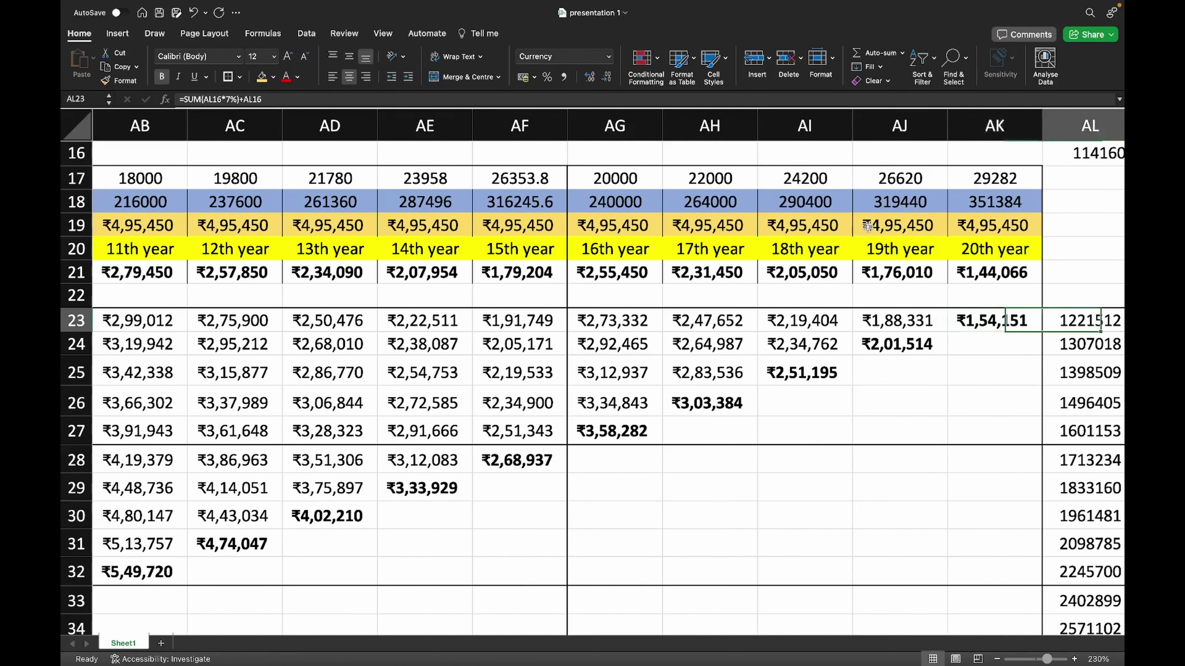
- Go to the totals in column AN and check the sum of monthly rents in AN17
{"action": "key", "text": "Right"}
{"action": "key", "text": "Right"}
{"action": "key", "text": "Right"}
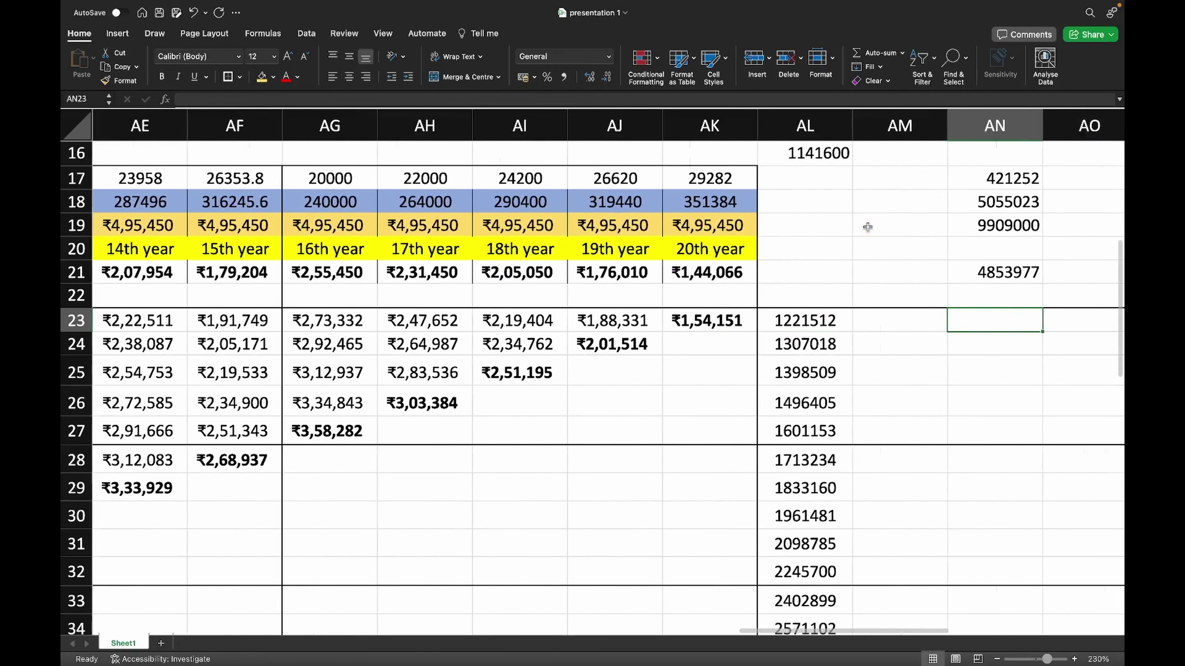
{"action": "key", "text": "Up"}
{"action": "key", "text": "Up"}
{"action": "key", "text": "Up"}
{"action": "key", "text": "Up"}
{"action": "key", "text": "Up"}
{"action": "key", "text": "Up"}
{"action": "key", "text": "Up"}
{"action": "key", "text": "Up"}
{"action": "key", "text": "Up"}
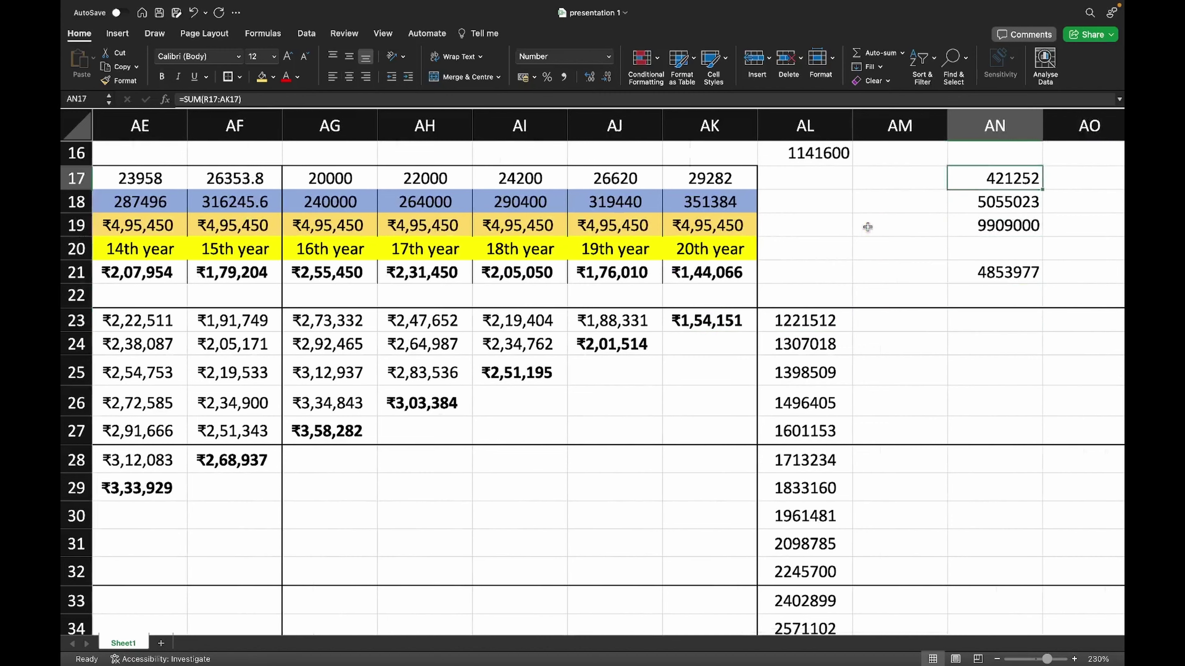
- Examine the cost of funds heading in AL15 and its formula in AL16
{"action": "key", "text": "Left"}
{"action": "key", "text": "Left"}
{"action": "key", "text": "Down"}
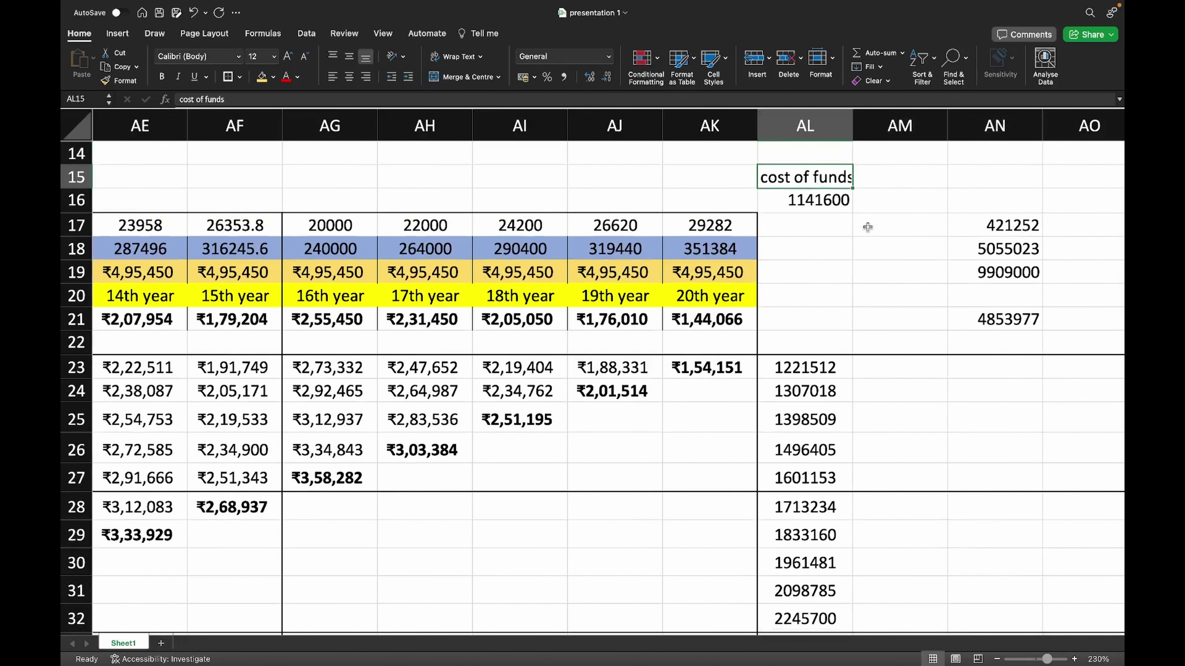
{"action": "key", "text": "Down"}
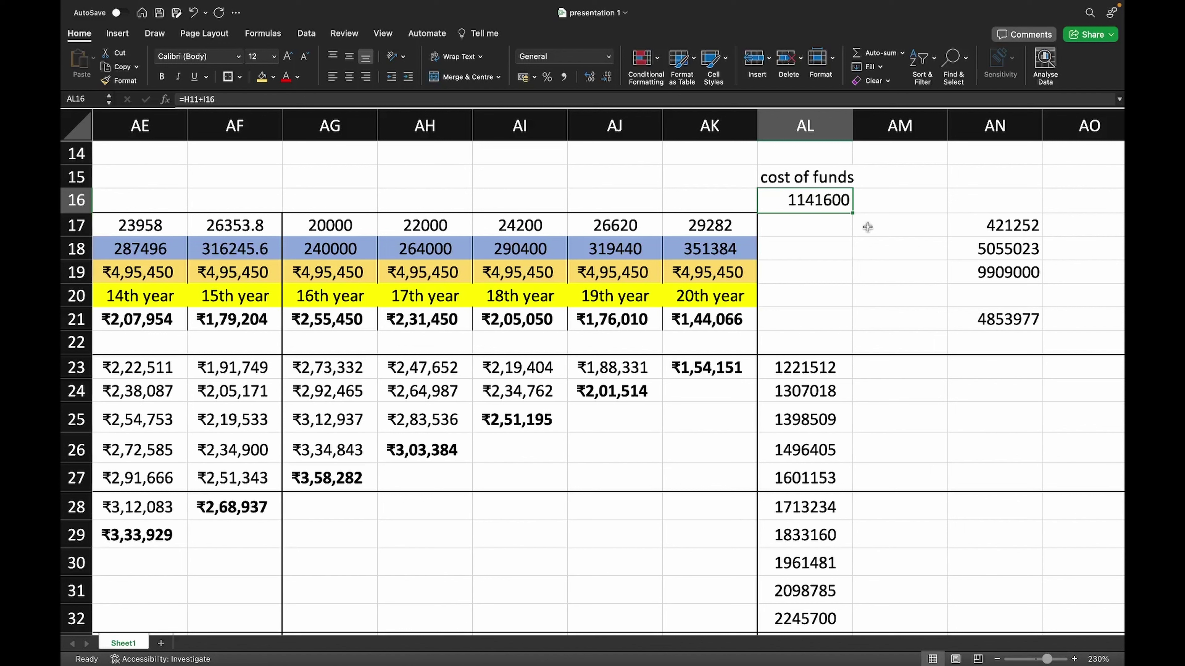
- Review the 20-year totals for annual rent, EMI and their difference in AN18, AN19 and AN21
{"action": "key", "text": "Down"}
{"action": "key", "text": "Right"}
{"action": "key", "text": "Down"}
{"action": "key", "text": "Right"}
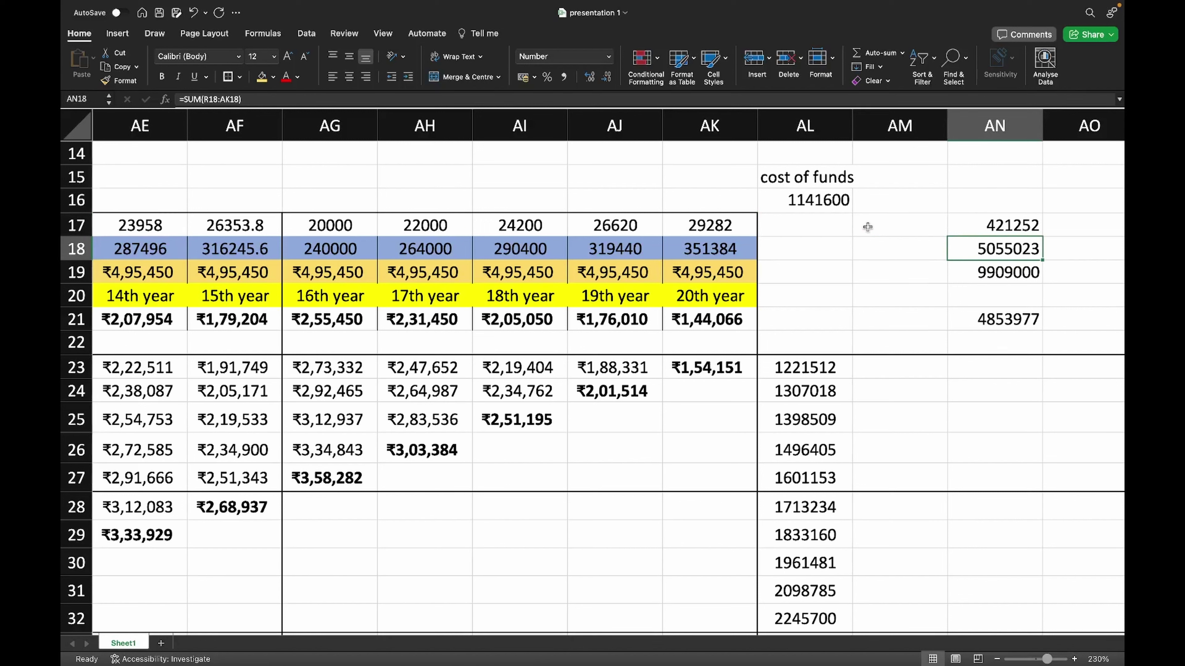
{"action": "key", "text": "Left"}
{"action": "key", "text": "Right"}
{"action": "key", "text": "Down"}
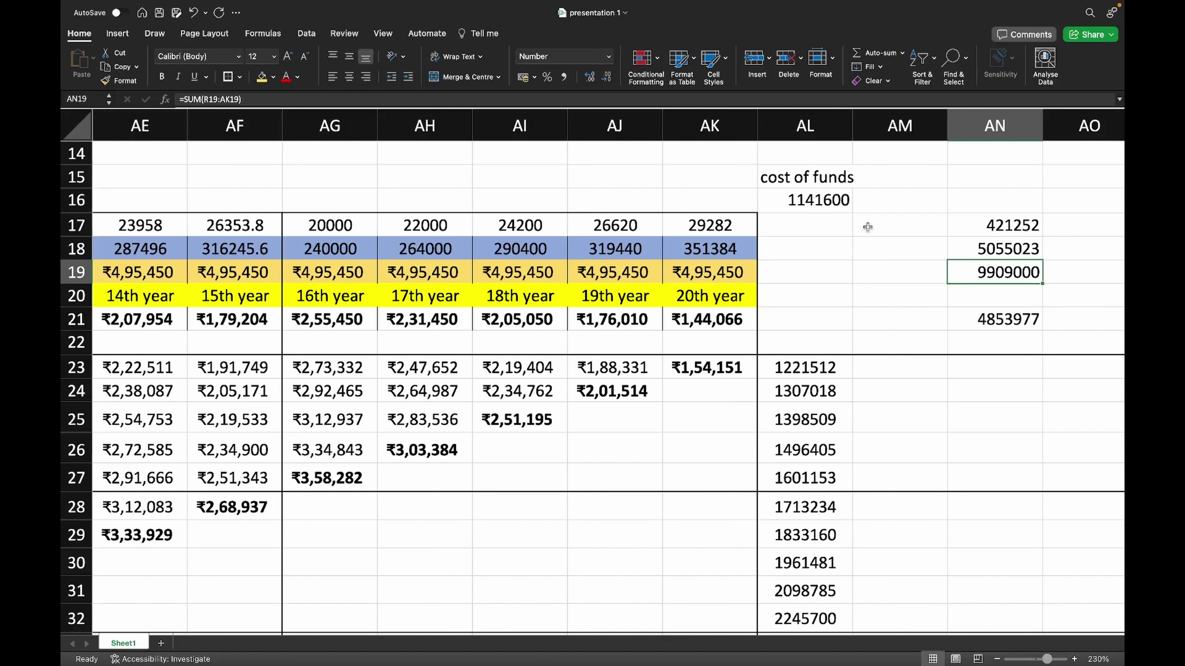
{"action": "key", "text": "Down"}
{"action": "key", "text": "Down"}
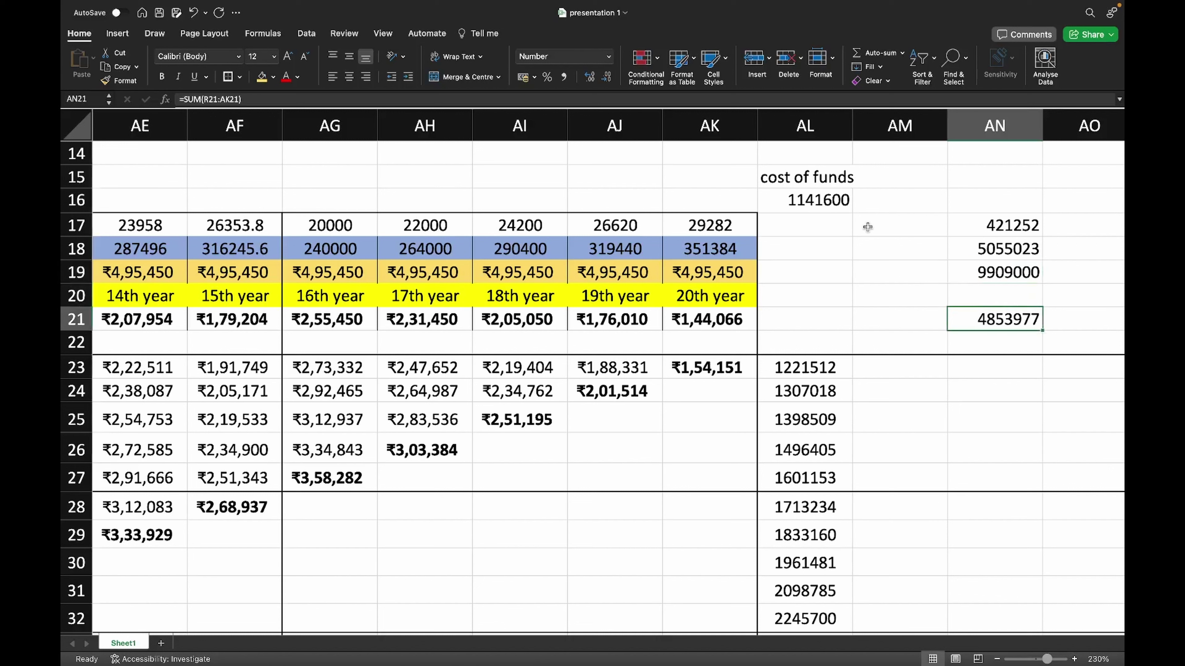